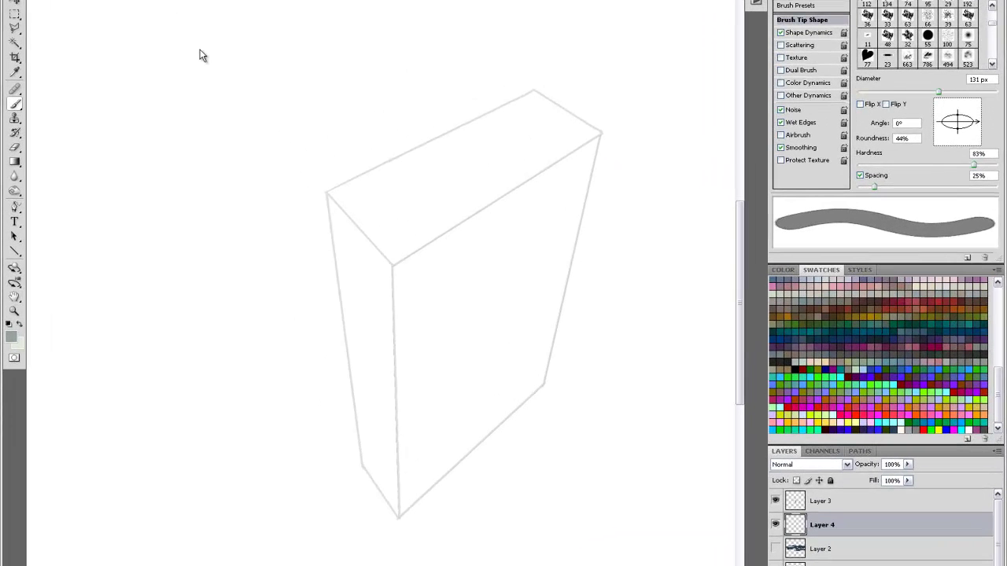
Reselect the box's front face with Ctrl+Shift+D
key(ctrl+shift+d)
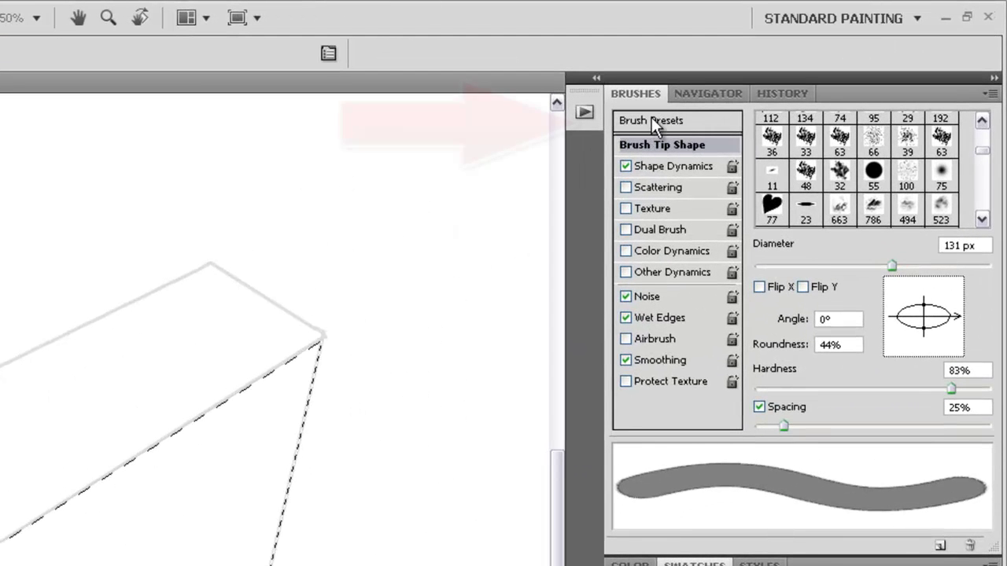
Pick the thin 23 px brush preset and rename it Edging Brush
click(652, 120)
click(772, 371)
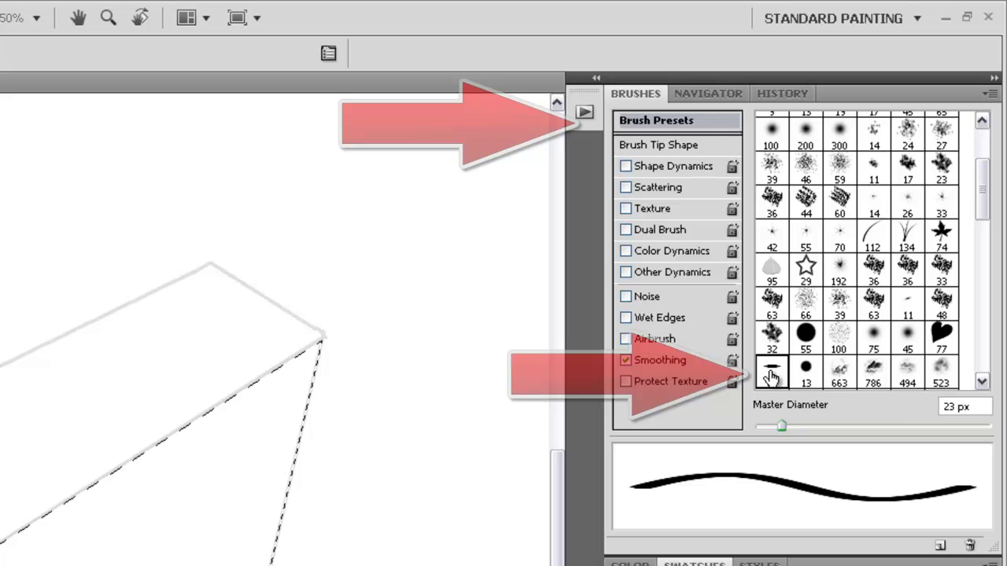
right_click(773, 374)
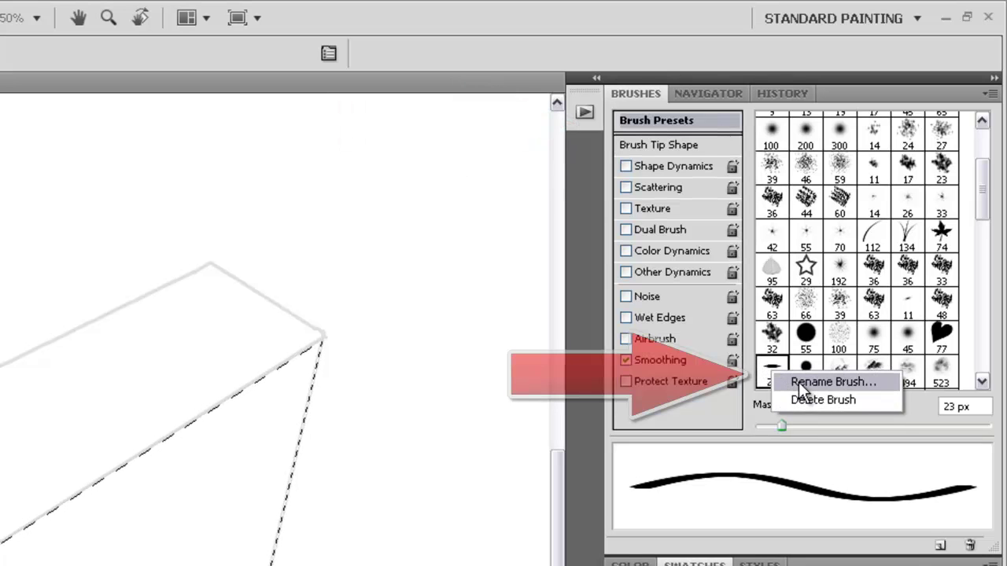
click(798, 382)
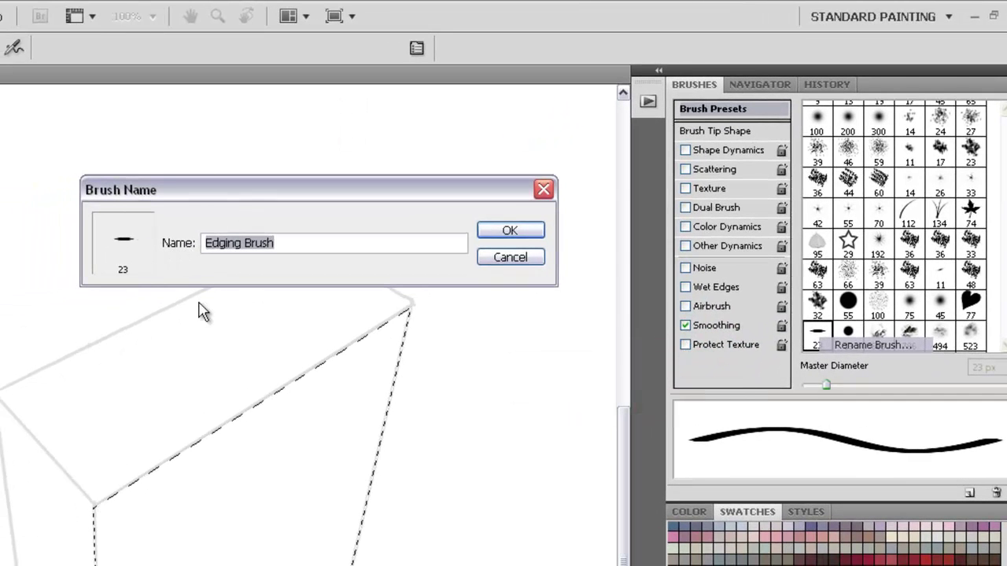
mouse_move(218, 198)
mouse_down()
mouse_move(0, 175)
mouse_move(0, 167)
mouse_up()
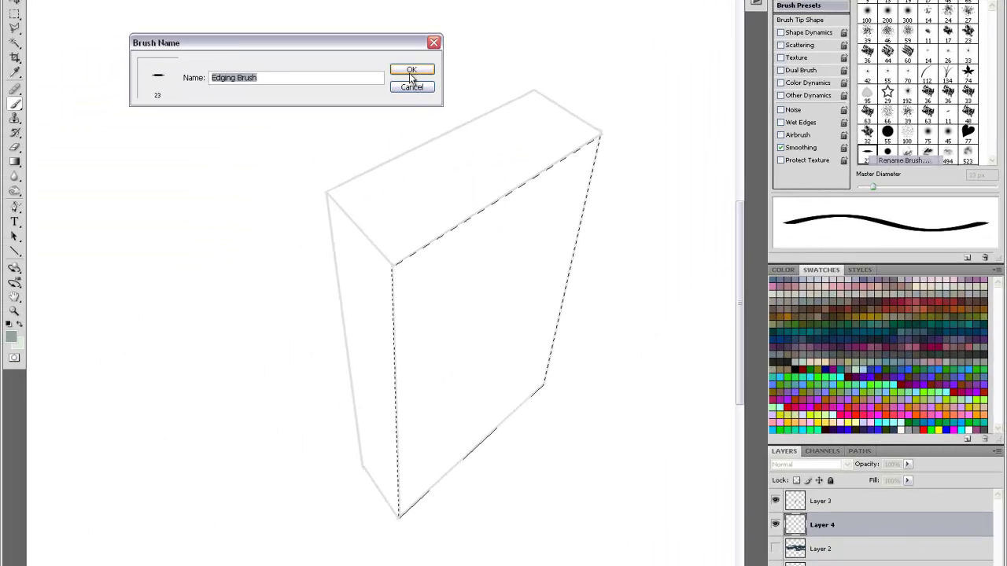
click(410, 71)
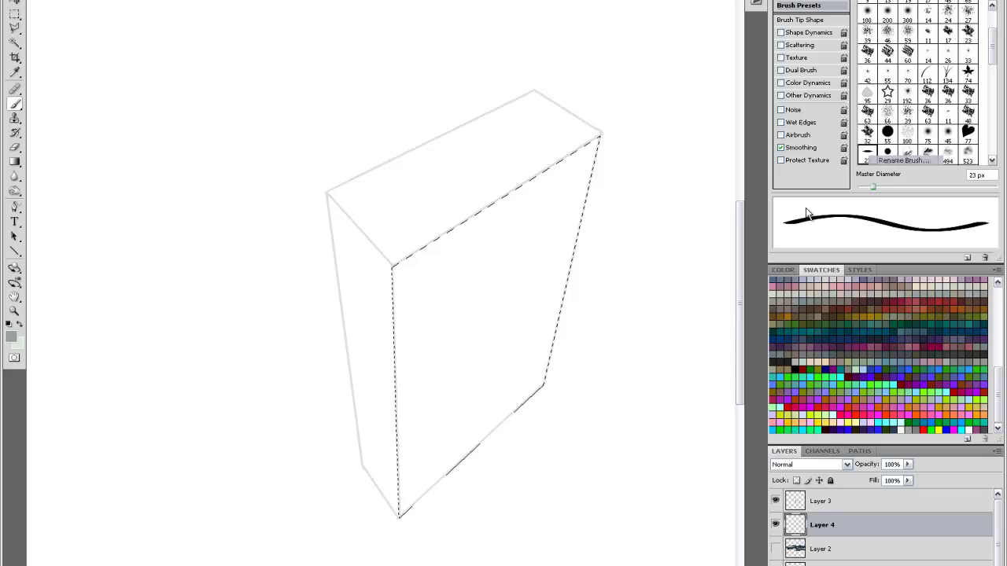
Set the brush tip roundness to 36% and turn on Wet Edges
click(800, 20)
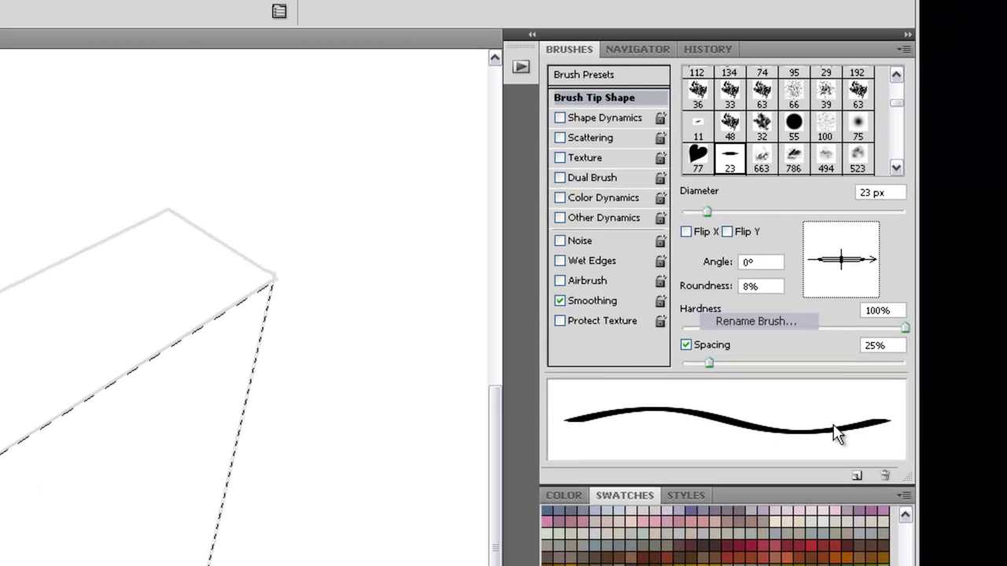
drag(843, 262, 842, 288)
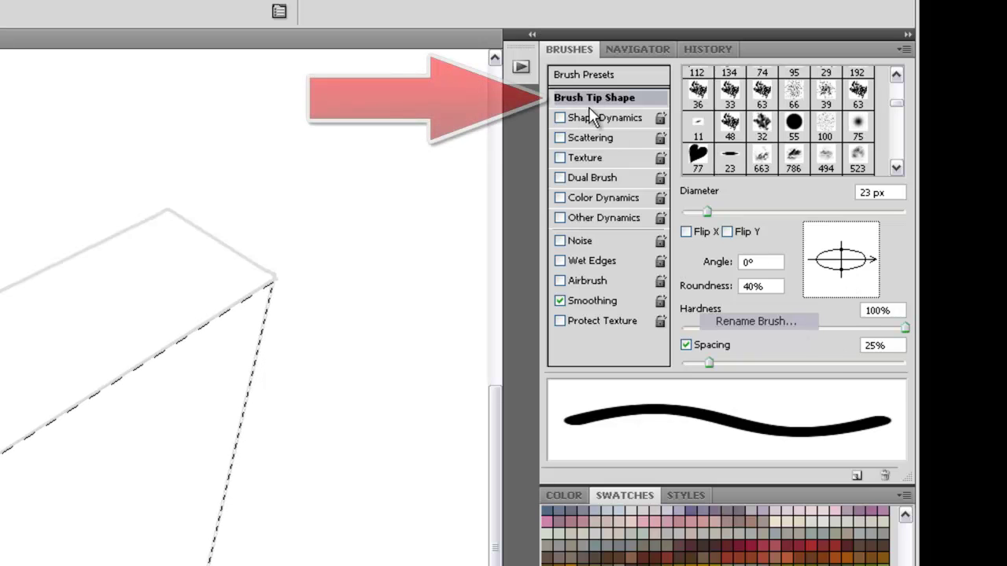
drag(844, 262, 844, 259)
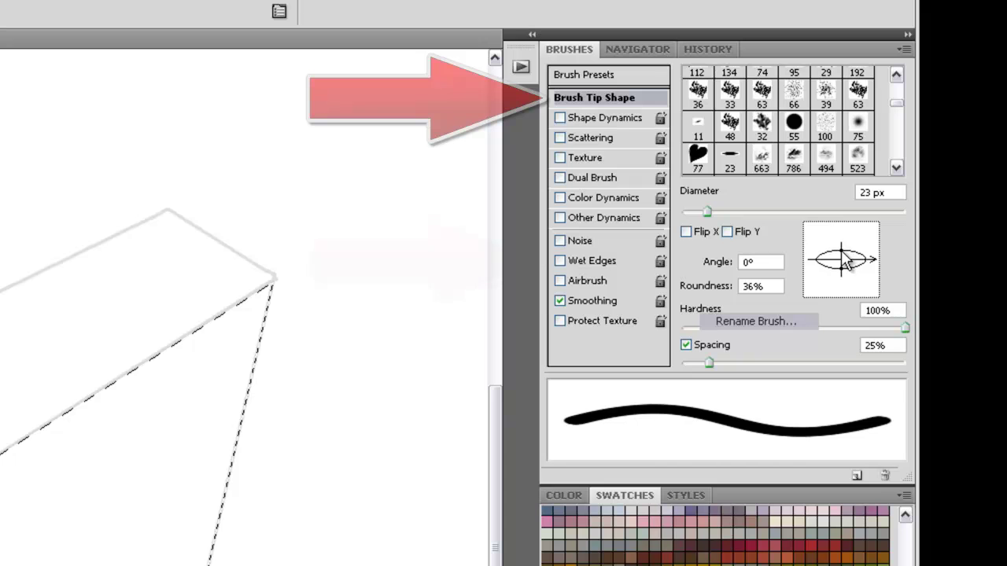
click(560, 262)
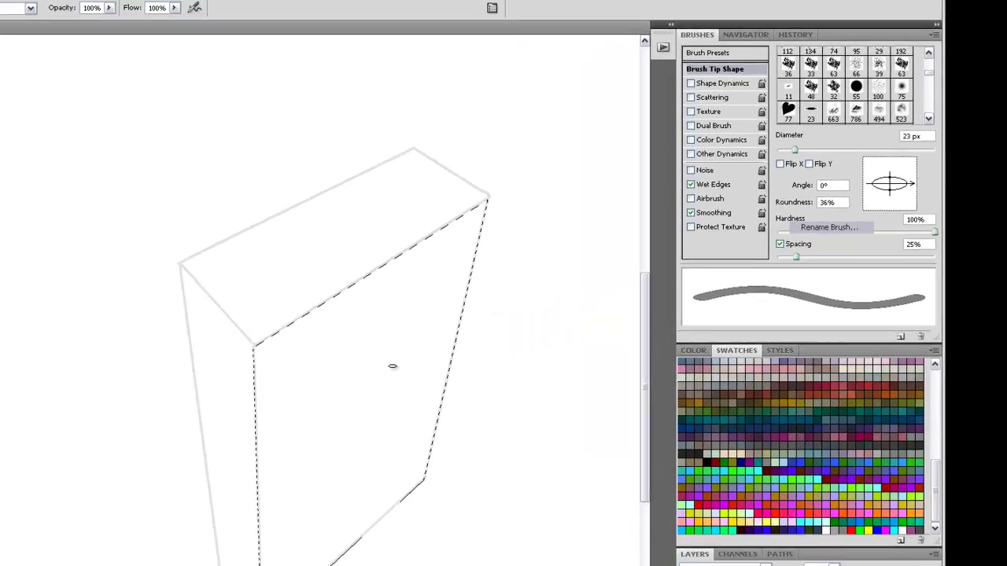
Enlarge the brush to 194 px and lay first grey strokes over the front face
drag(850, 116, 864, 117)
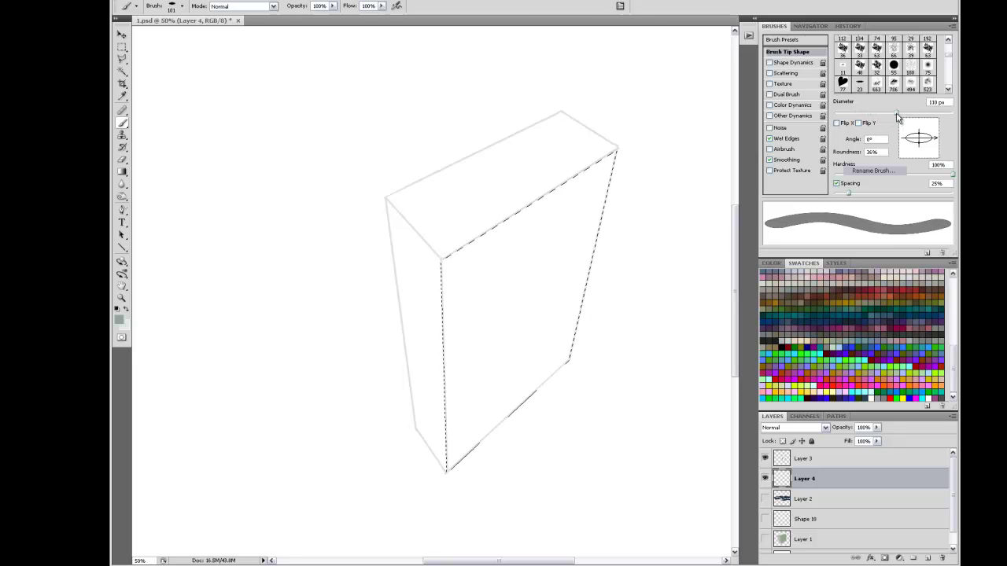
drag(921, 118, 926, 124)
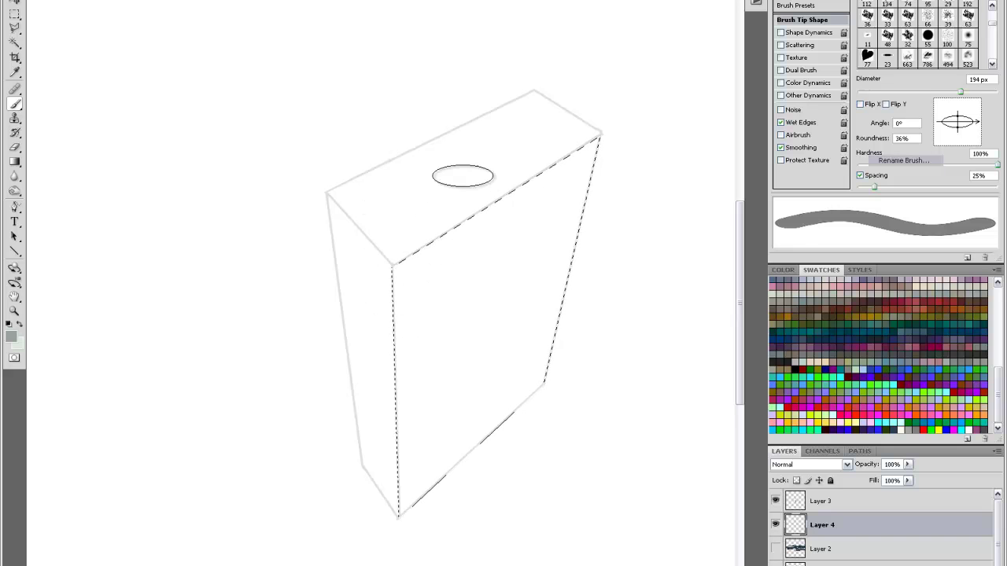
mouse_move(488, 175)
mouse_down()
mouse_move(434, 278)
mouse_move(410, 291)
mouse_move(414, 383)
mouse_move(600, 132)
mouse_move(482, 313)
mouse_move(405, 494)
mouse_move(521, 266)
mouse_move(569, 222)
mouse_move(572, 262)
mouse_up()
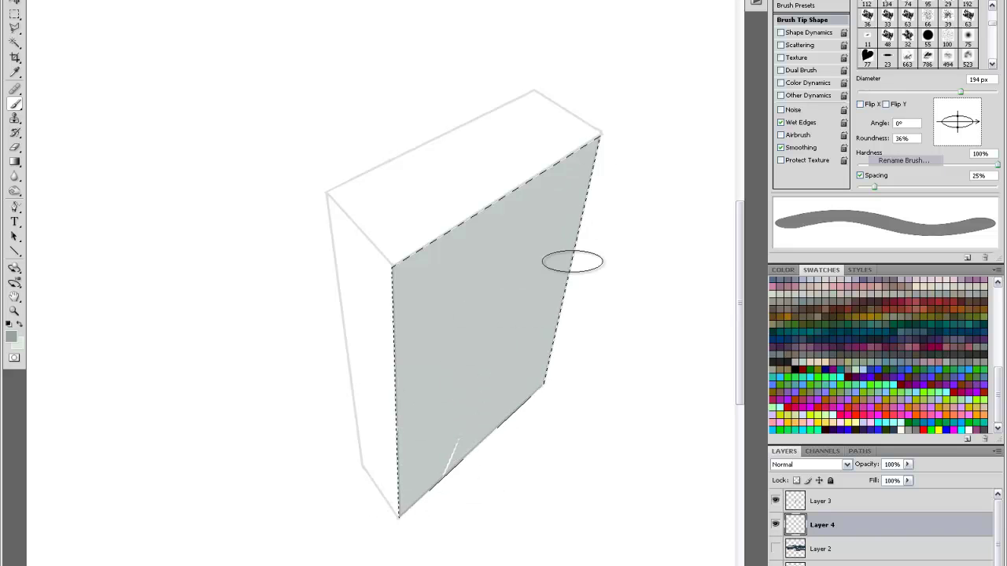
drag(436, 527, 503, 422)
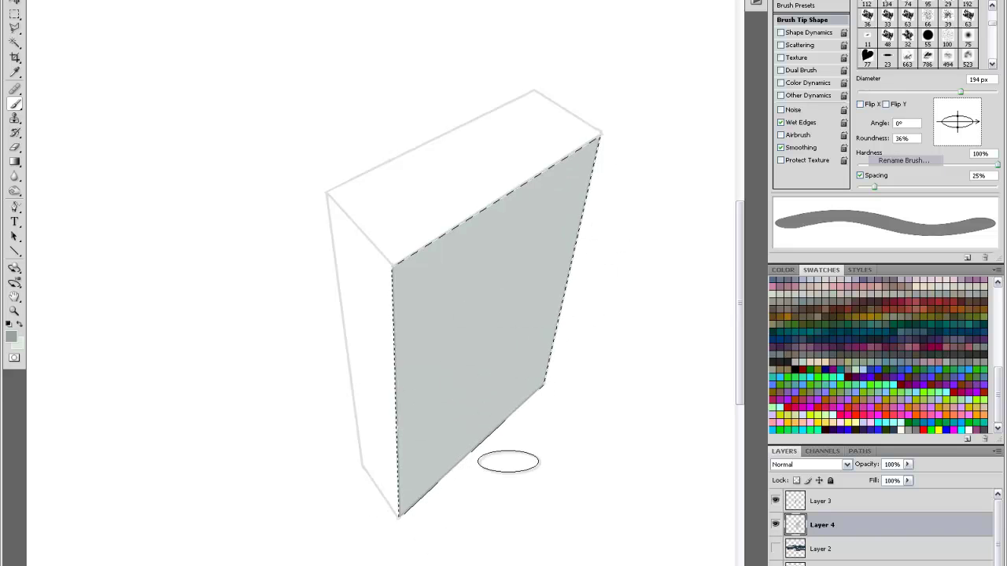
mouse_move(599, 301)
mouse_down()
mouse_move(405, 562)
mouse_move(477, 443)
mouse_move(527, 392)
mouse_up()
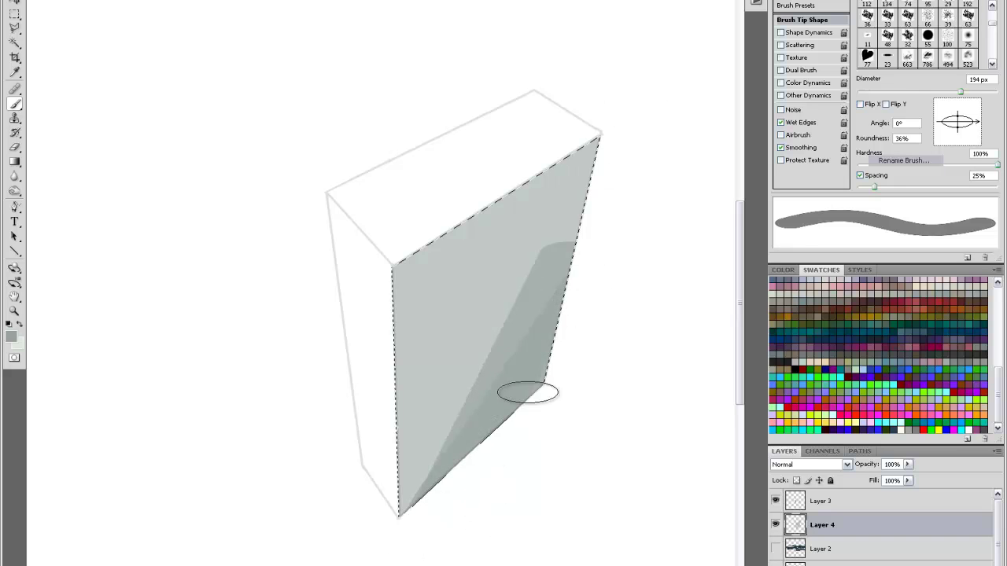
Build up darker diagonal grey washes on the front face, smoothing out light streaks
mouse_move(552, 303)
mouse_down()
mouse_move(506, 350)
mouse_move(391, 541)
mouse_up()
drag(508, 230, 385, 551)
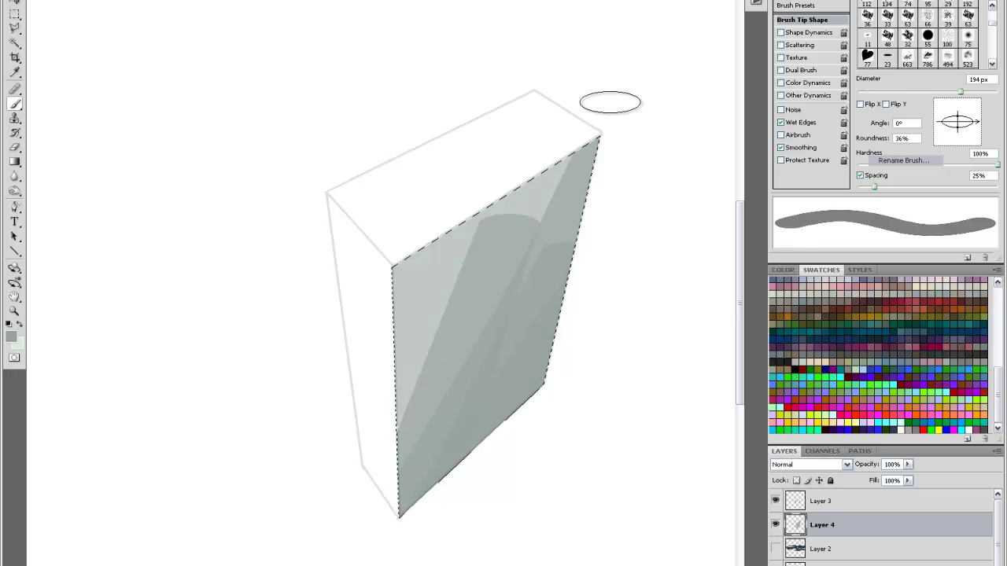
mouse_move(354, 483)
mouse_down()
mouse_move(629, 81)
mouse_move(308, 468)
mouse_up()
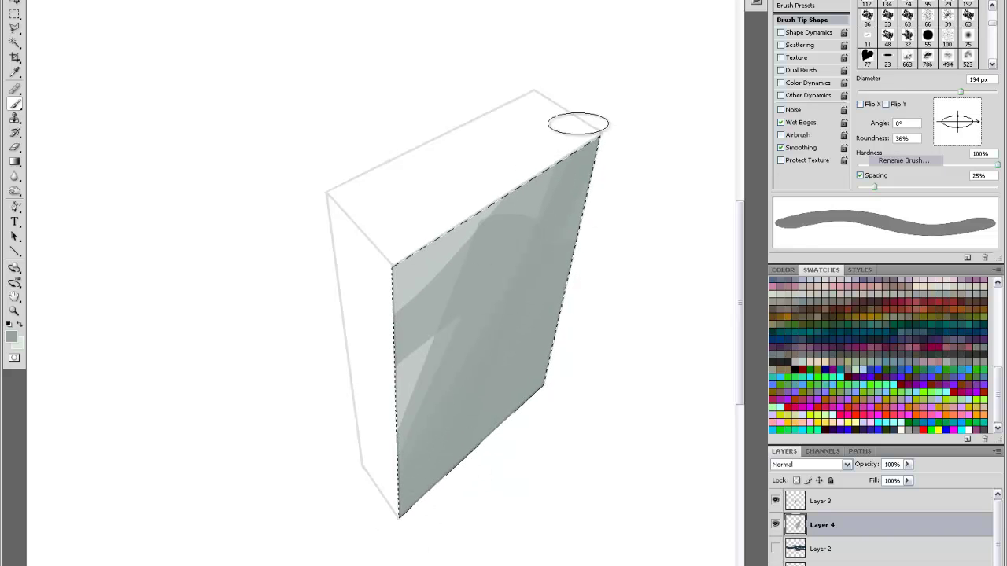
drag(511, 212, 417, 425)
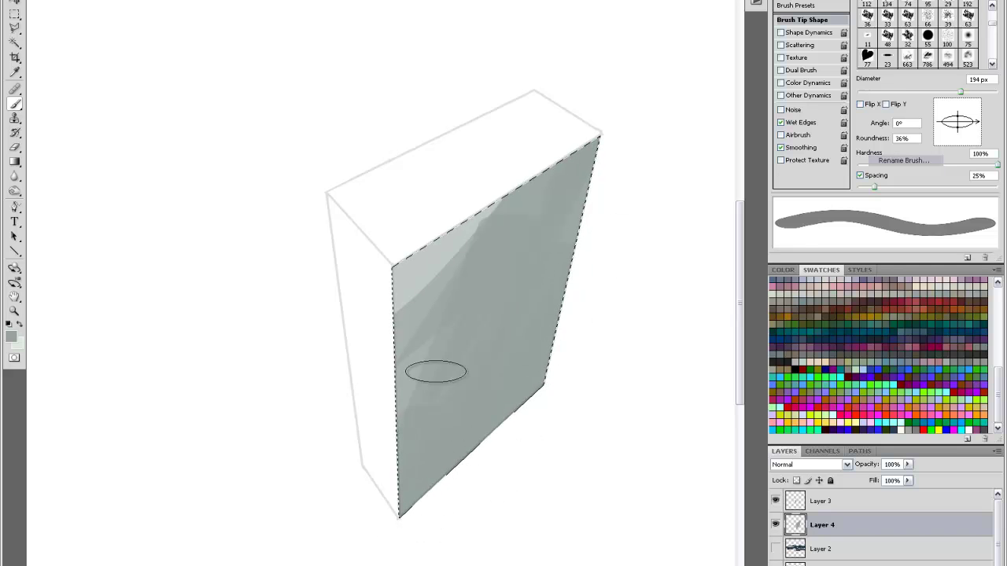
drag(436, 372, 355, 299)
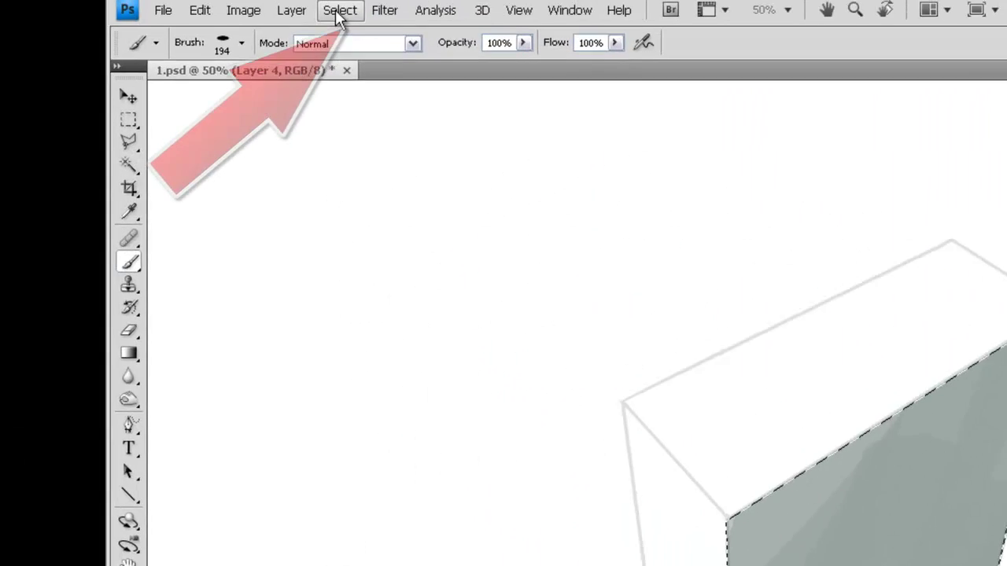
Load the saved side-face selection via Select > Load Selection
click(339, 11)
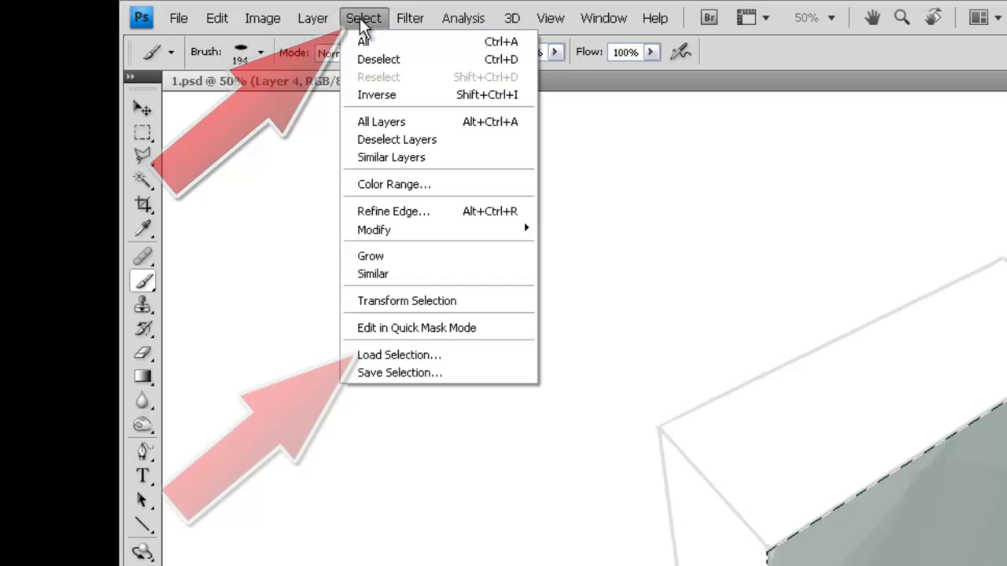
click(366, 355)
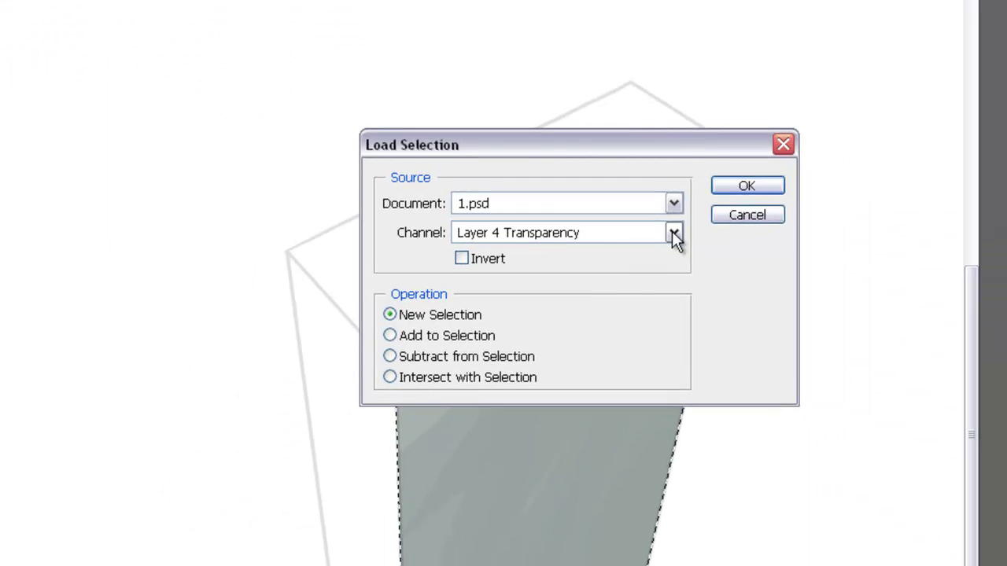
click(673, 233)
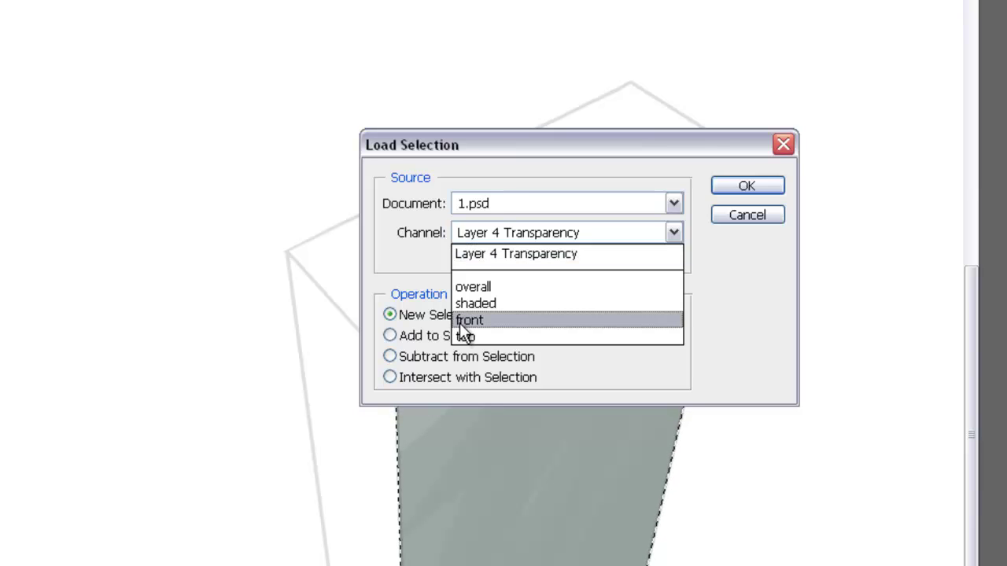
click(459, 322)
click(746, 186)
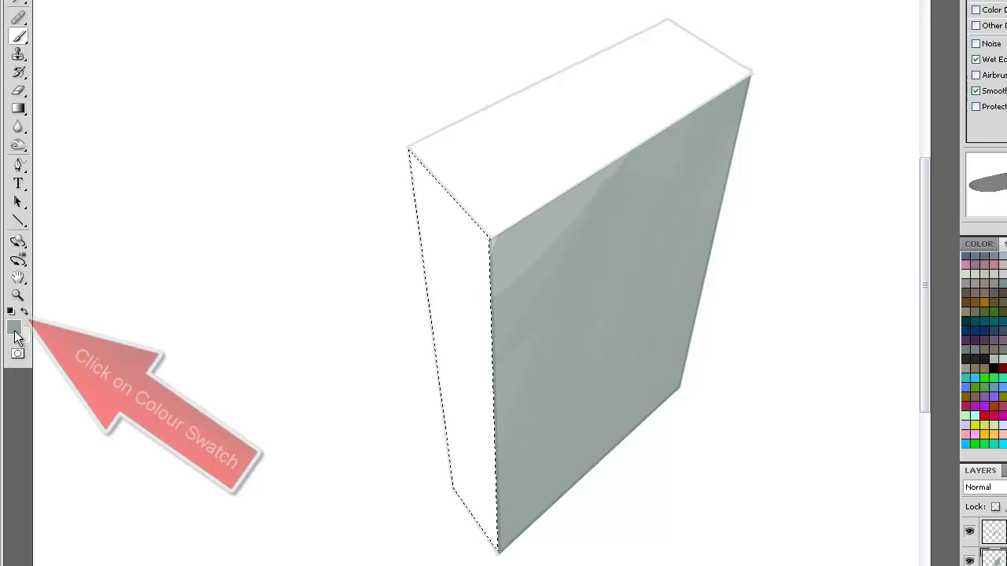
Choose a lighter cool grey and paint wet-edge washes over the left face
click(16, 334)
click(106, 238)
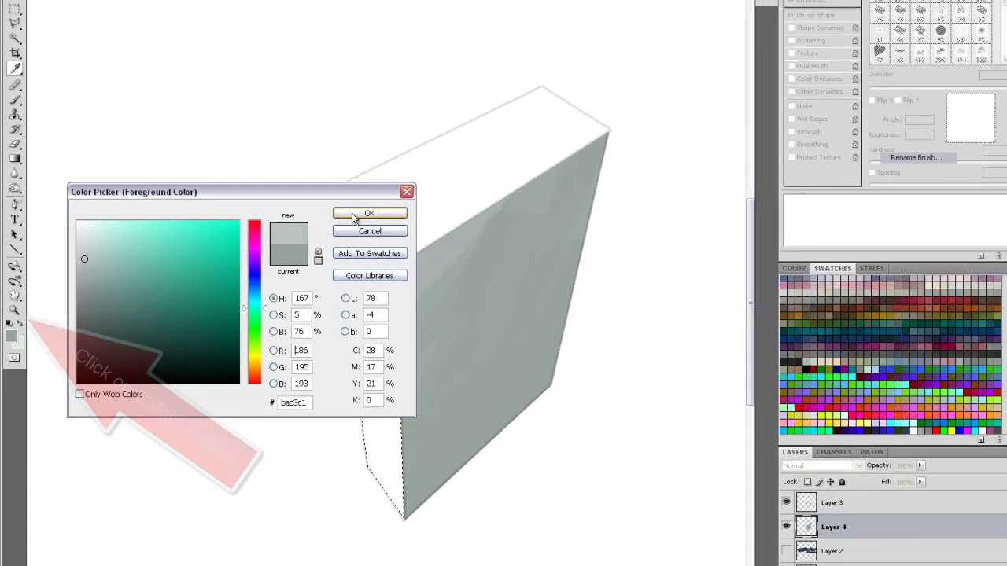
click(456, 175)
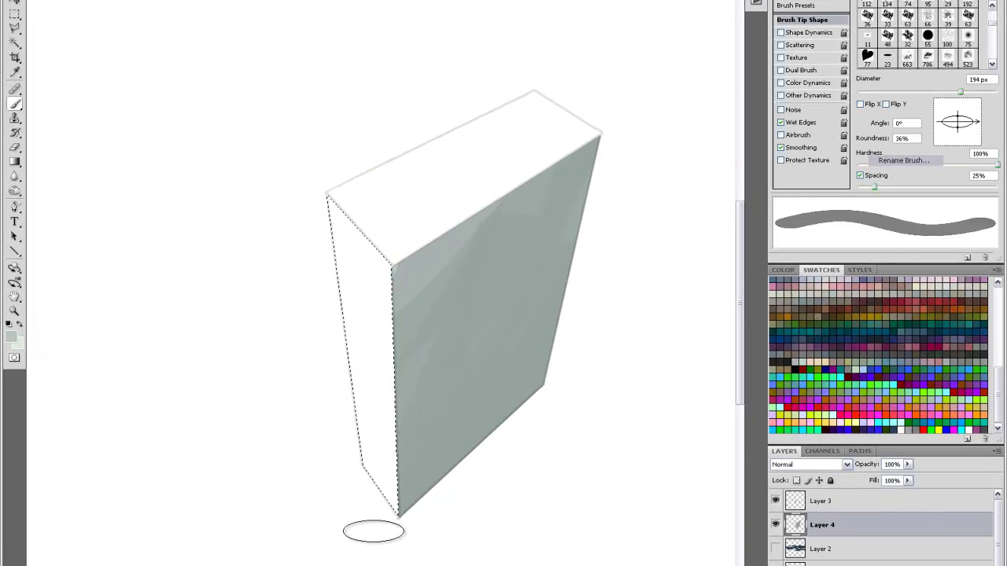
drag(384, 506, 305, 283)
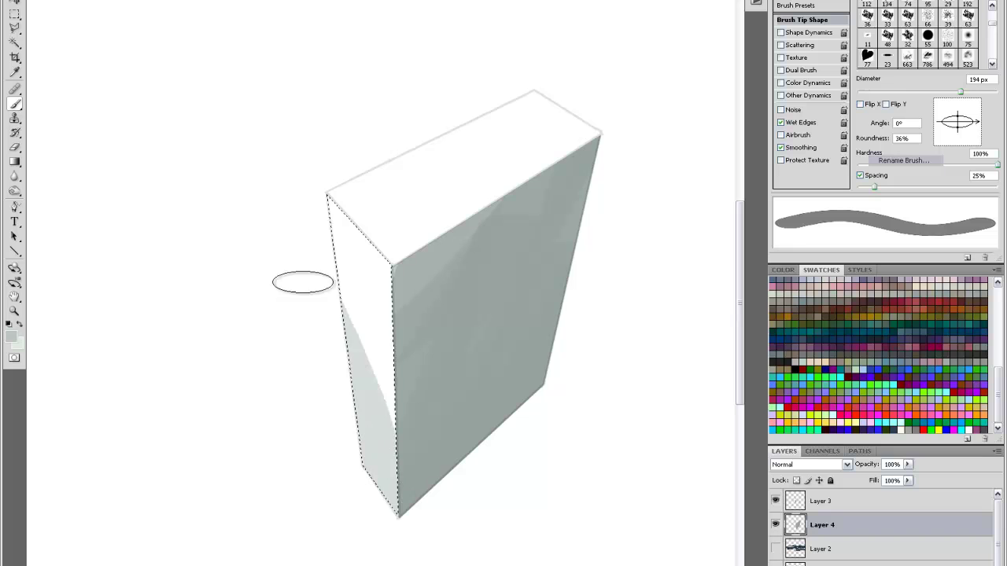
mouse_move(360, 357)
mouse_down()
mouse_move(294, 183)
mouse_move(415, 402)
mouse_move(306, 164)
mouse_up()
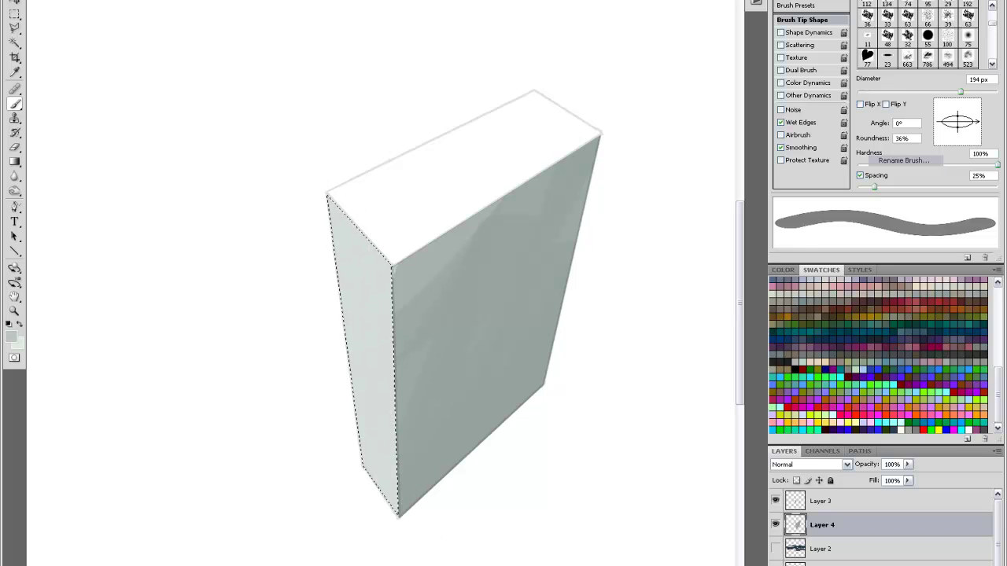
mouse_move(319, 374)
mouse_down()
mouse_move(315, 344)
mouse_move(359, 365)
mouse_move(265, 184)
mouse_move(366, 343)
mouse_move(274, 156)
mouse_up()
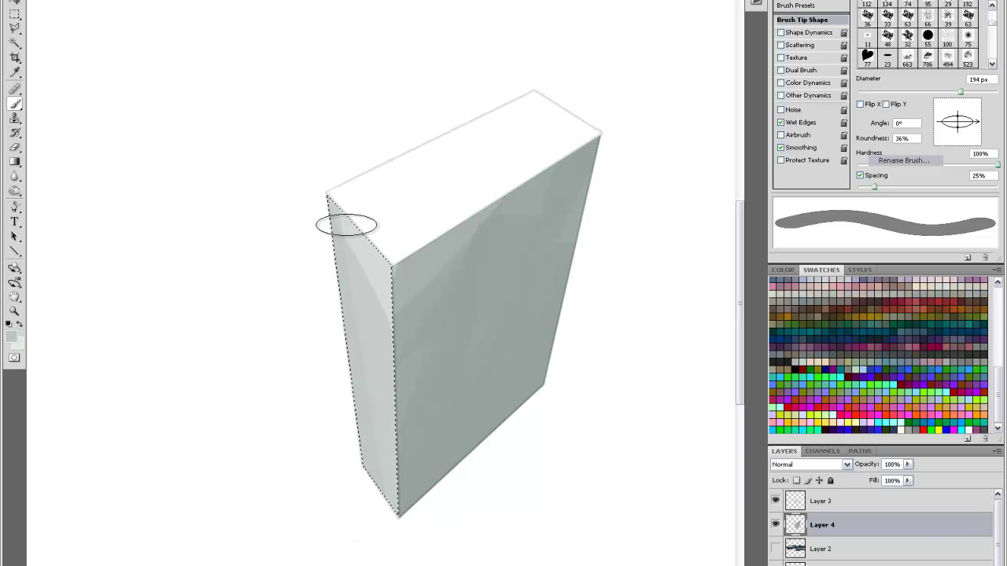
drag(349, 223, 480, 528)
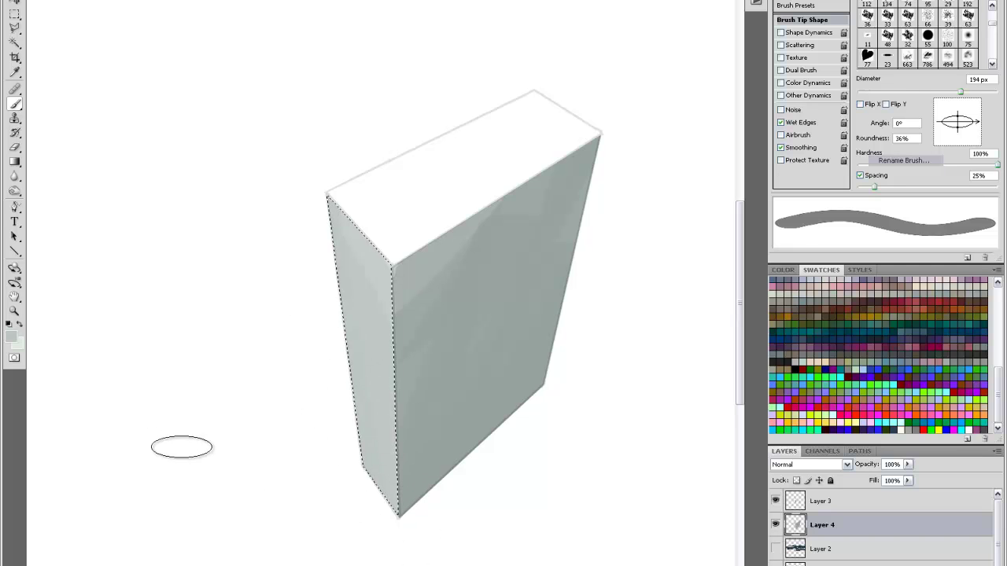
drag(334, 204, 389, 504)
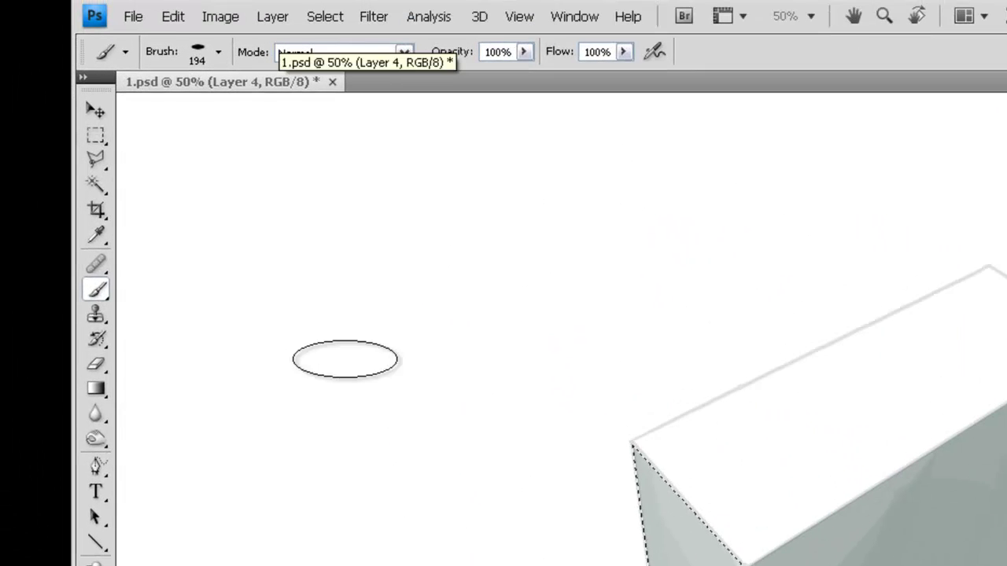
Raise Hue/Saturation Lightness to about +49 on the left face wash
click(222, 20)
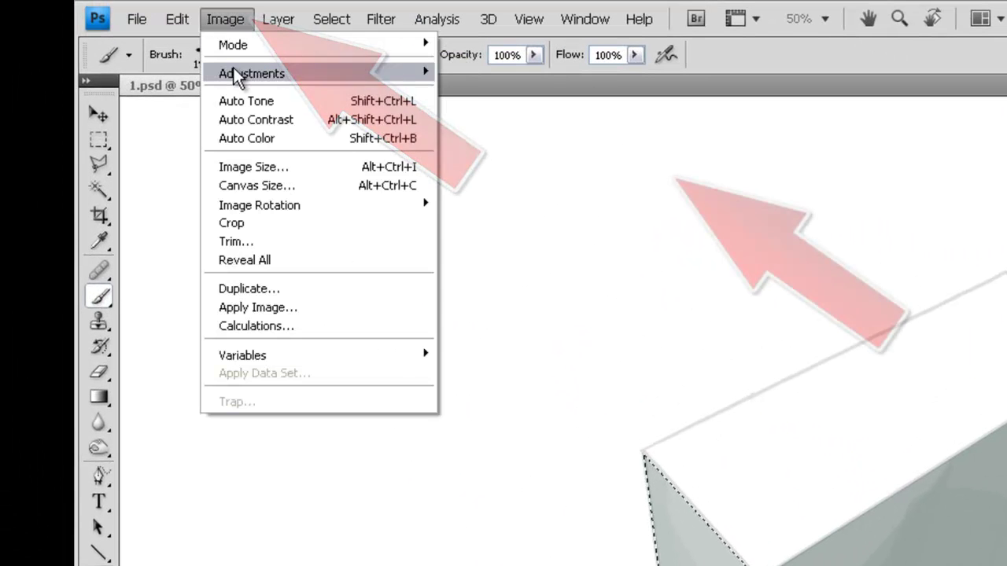
mouse_move(238, 75)
click(459, 176)
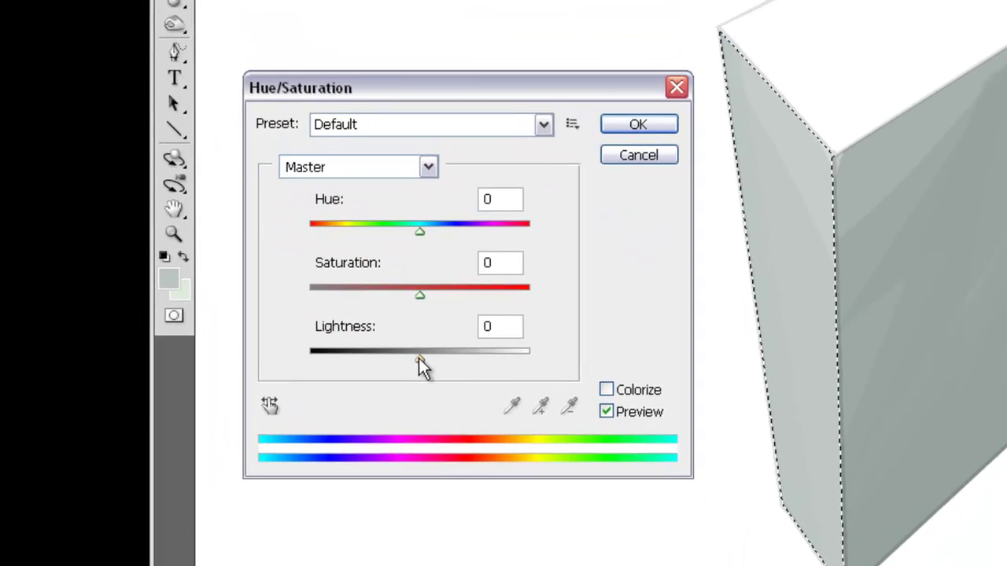
drag(419, 358, 477, 372)
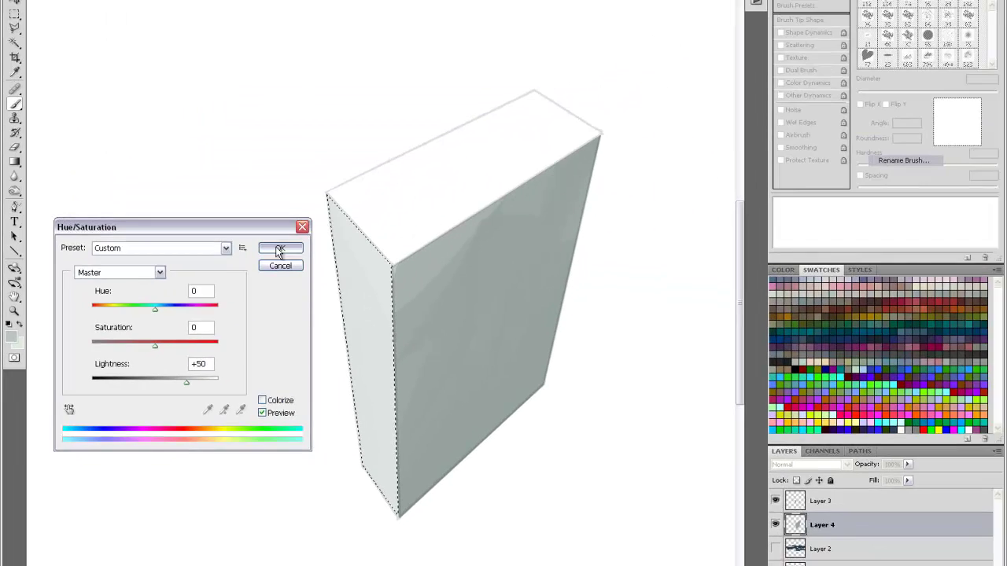
click(279, 249)
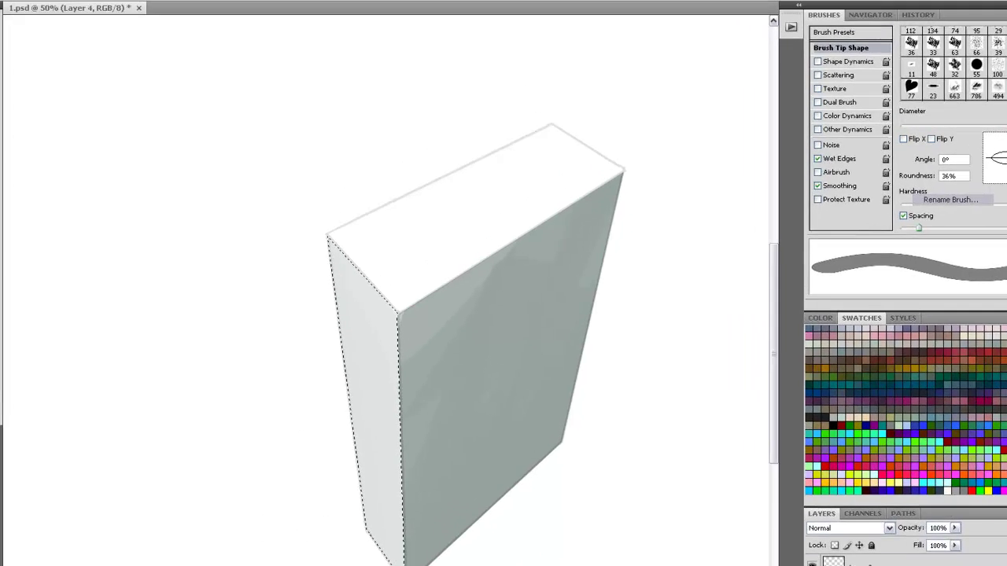
Create a new layer and load the saved 'top' channel selection
key(ctrl+shift+alt+n)
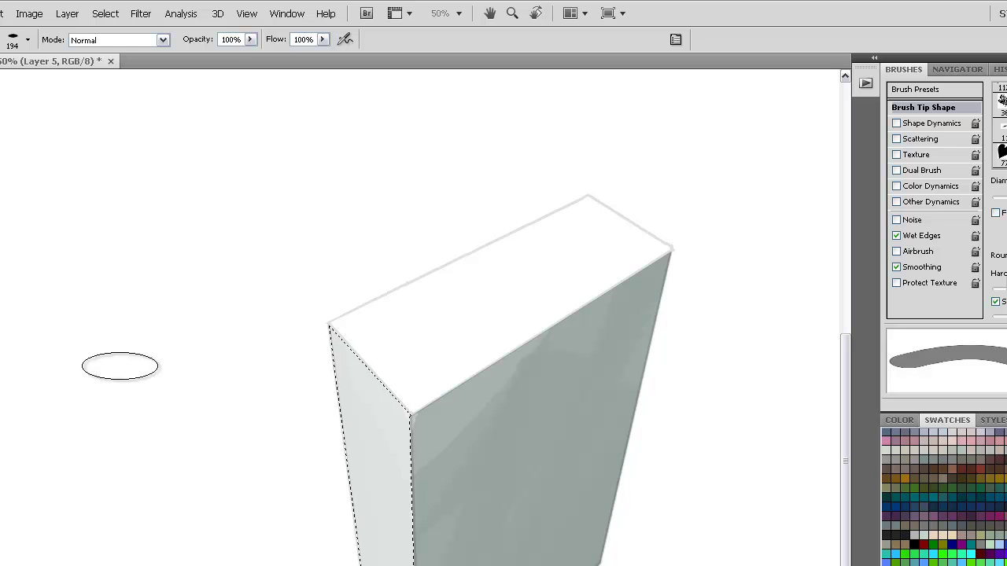
click(103, 14)
click(122, 269)
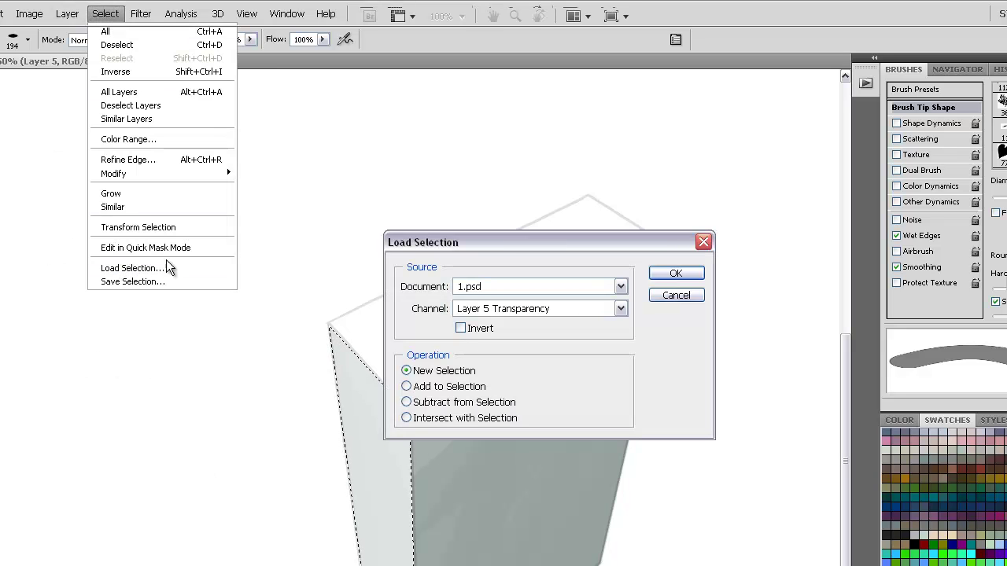
drag(498, 235, 126, 108)
click(238, 175)
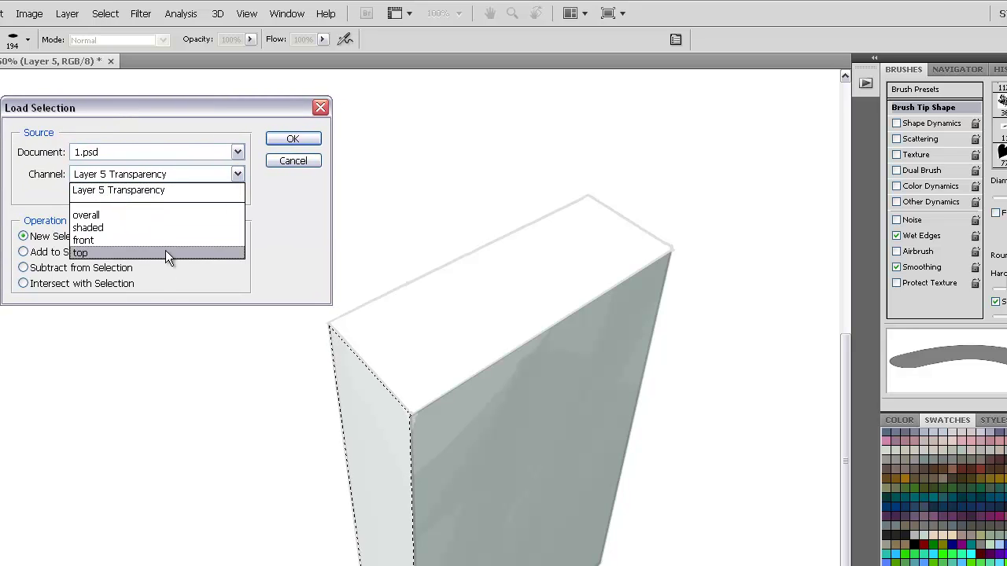
click(99, 250)
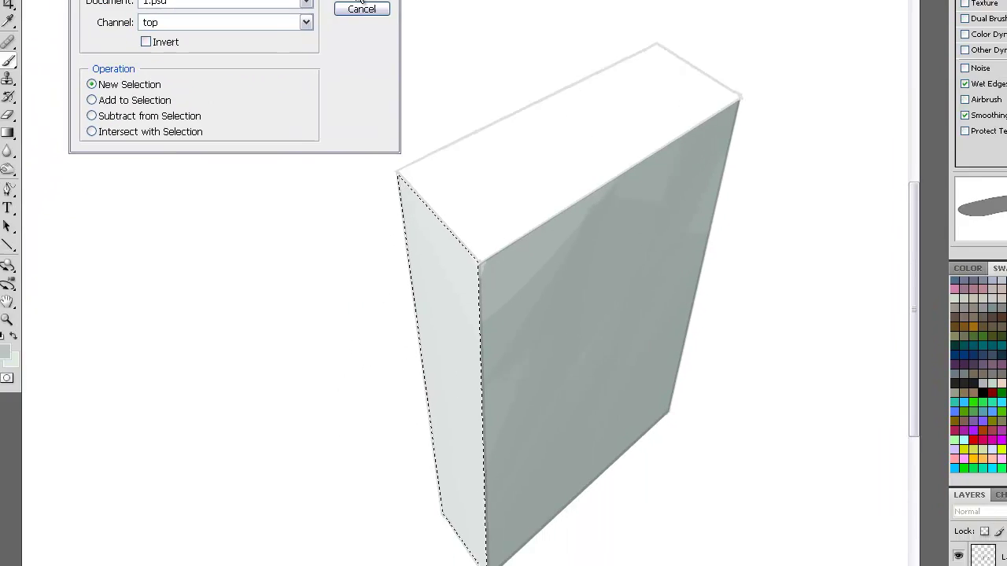
click(293, 139)
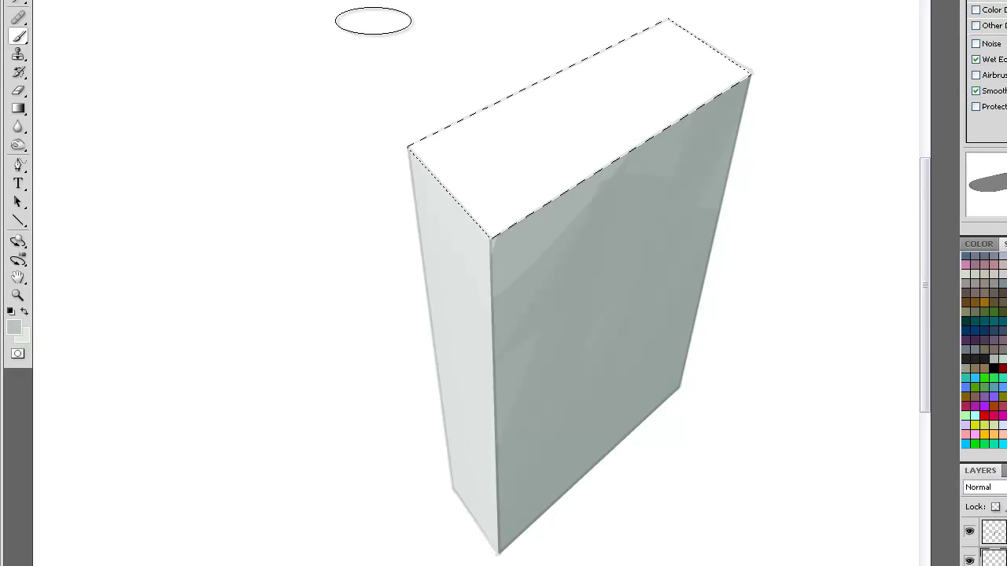
Set a very pale grey foreground and brush faint washes over the top face
click(14, 328)
drag(100, 205, 99, 201)
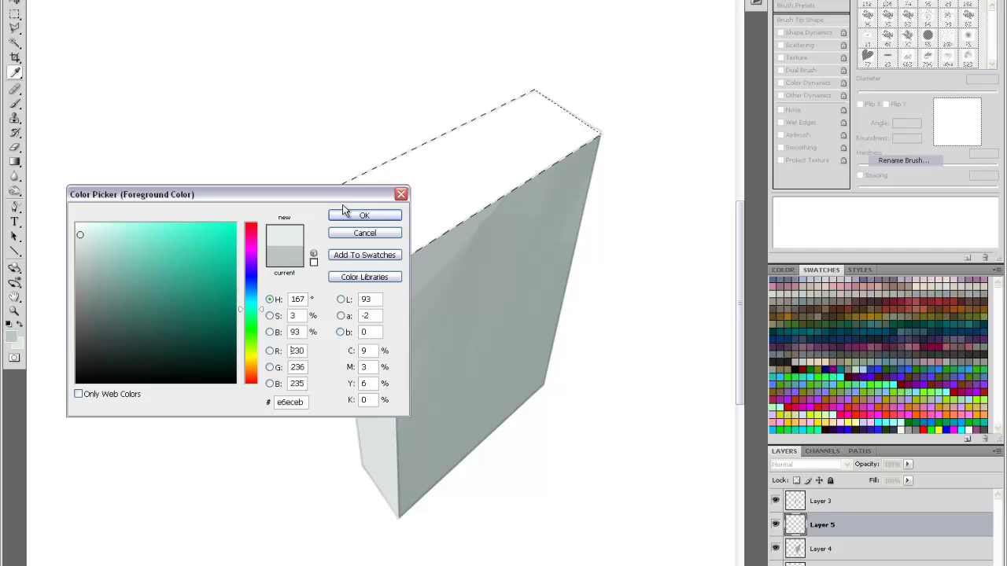
click(354, 217)
key(b)
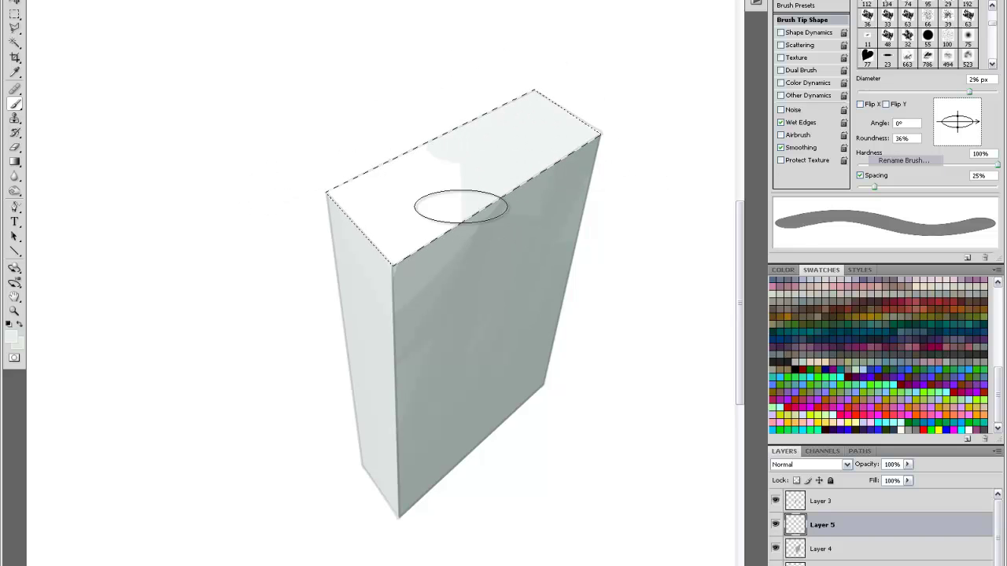
drag(326, 162, 304, 386)
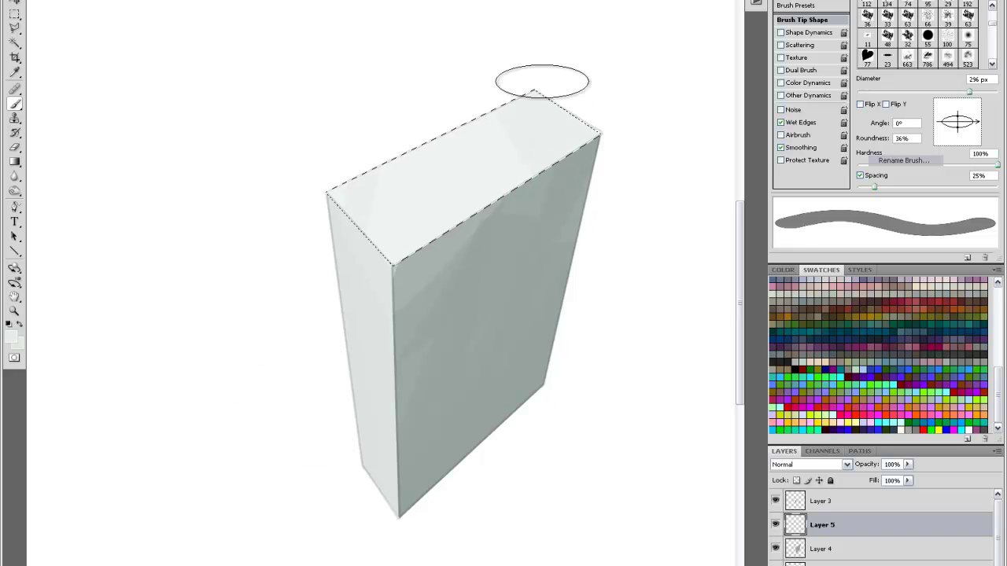
drag(531, 162, 365, 417)
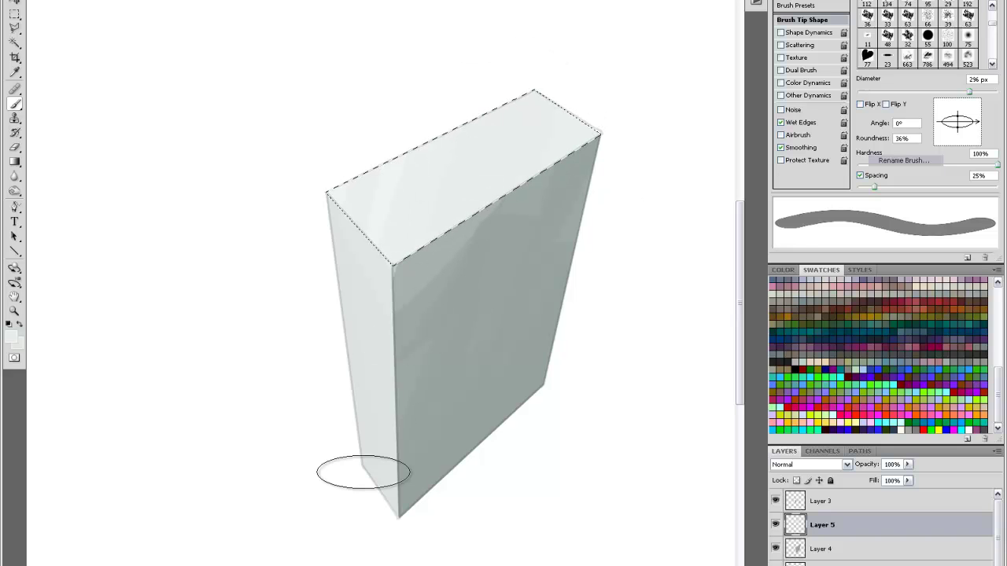
Switch the foreground colour to a slightly darker grey
click(12, 337)
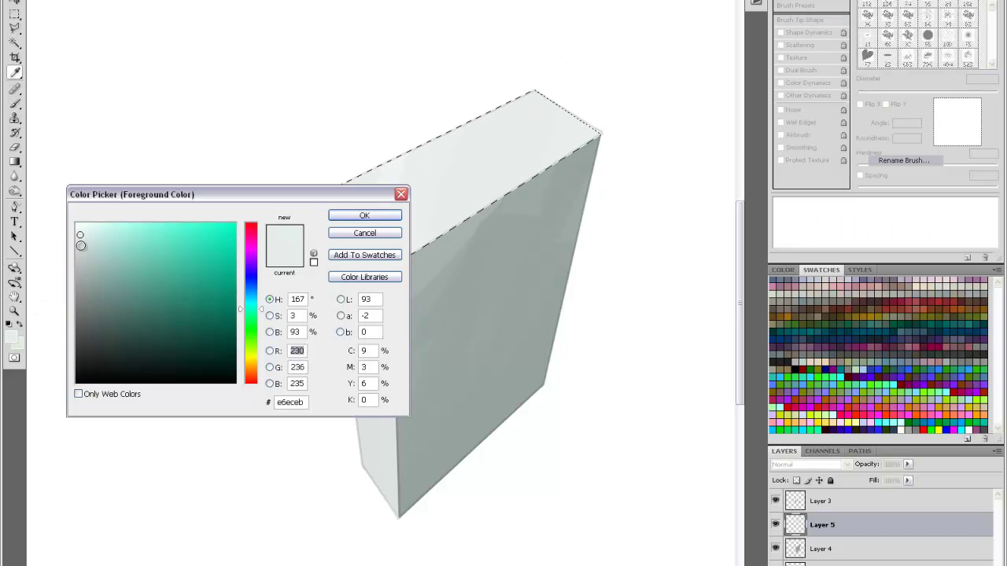
click(80, 244)
click(364, 215)
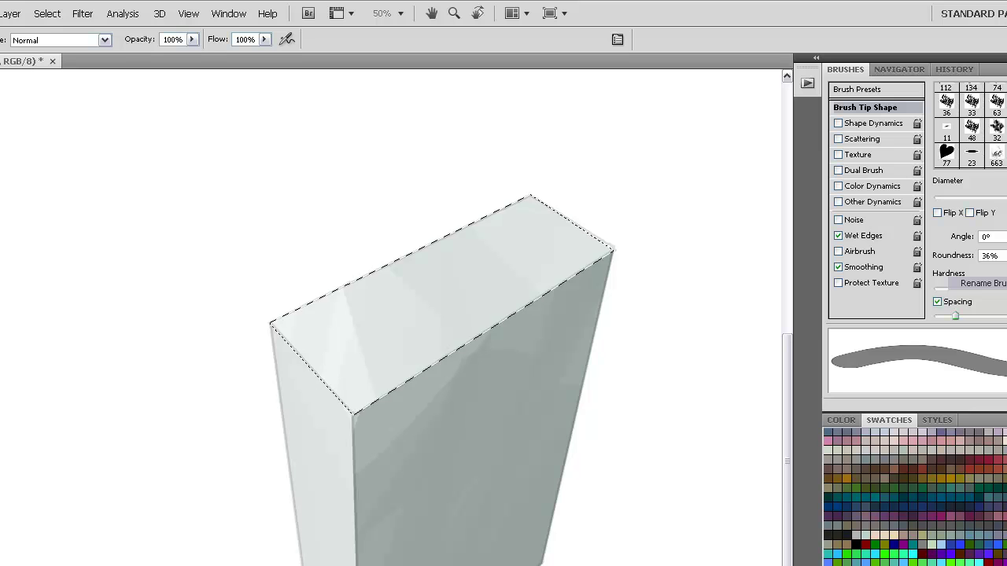
click(47, 13)
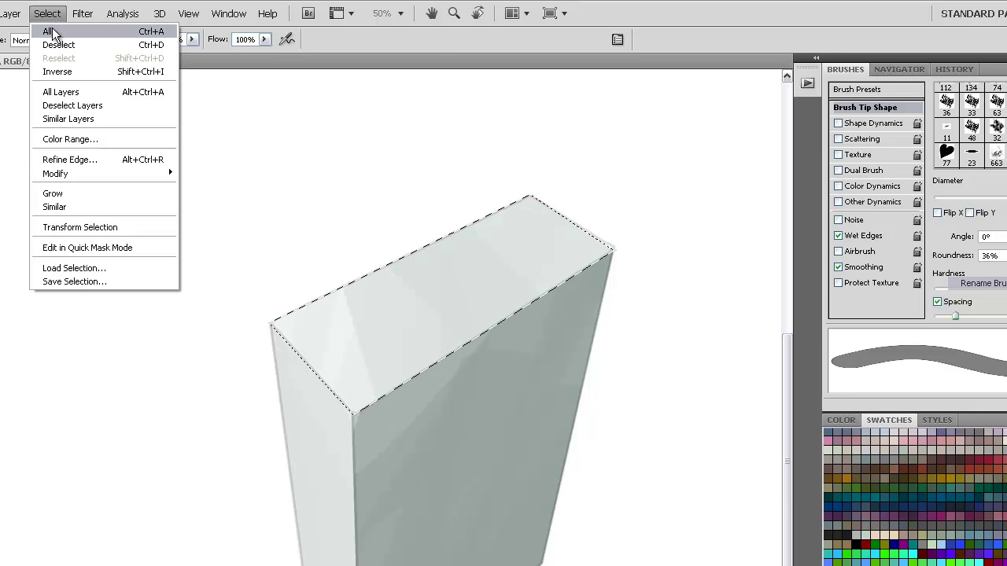
Deselect, compare the box with and without Layer 3's outlines, leaving them hidden
click(52, 41)
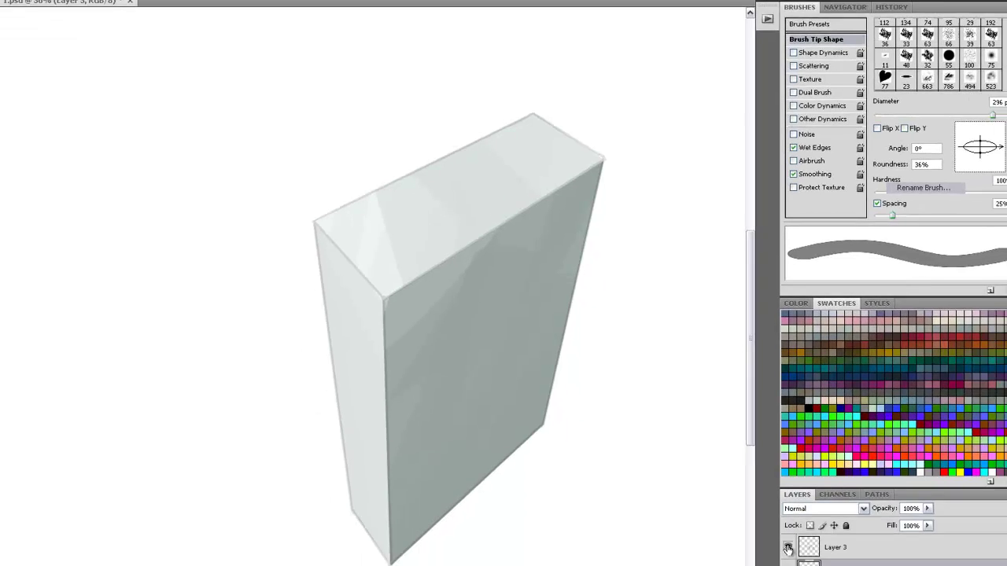
click(777, 501)
click(777, 502)
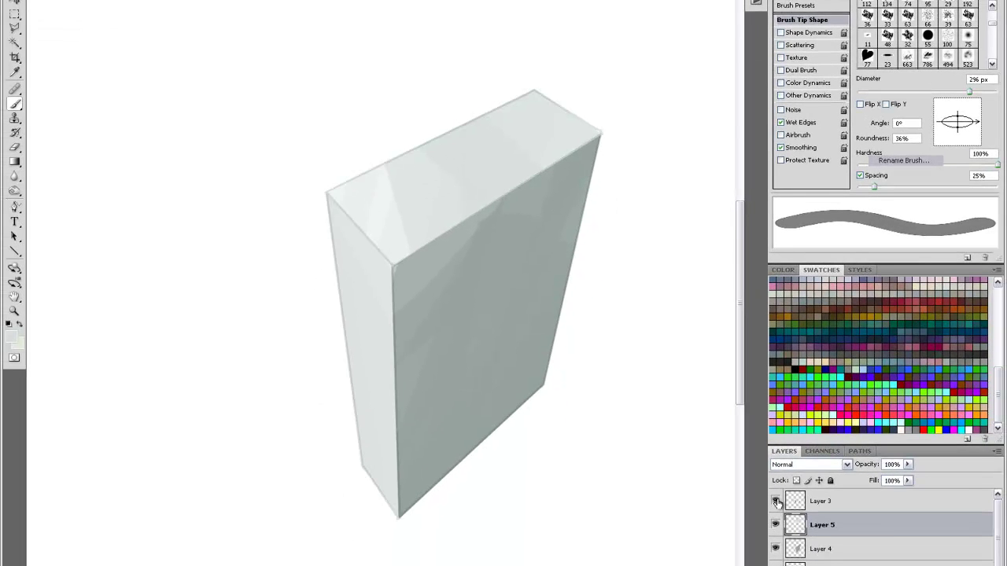
click(777, 502)
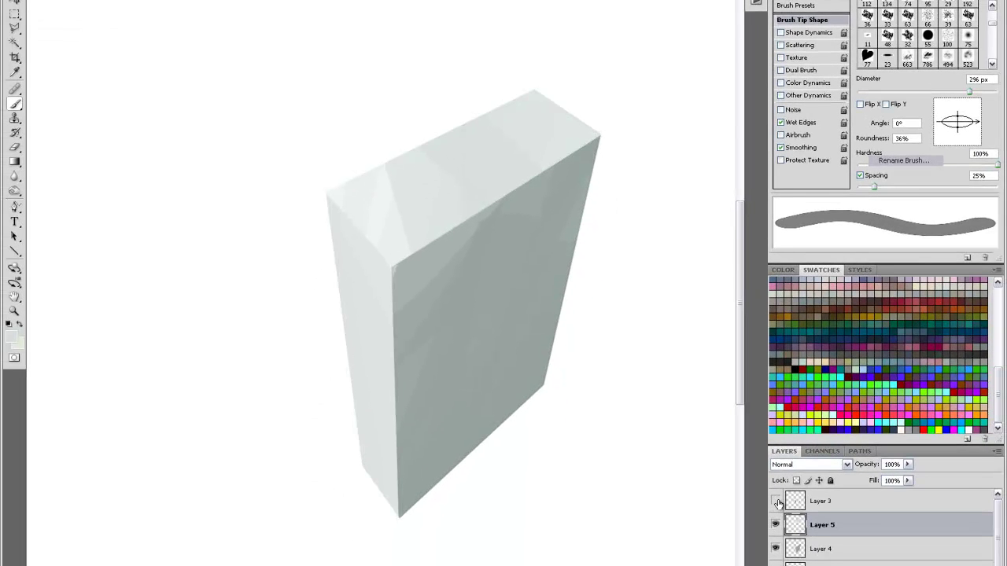
click(777, 502)
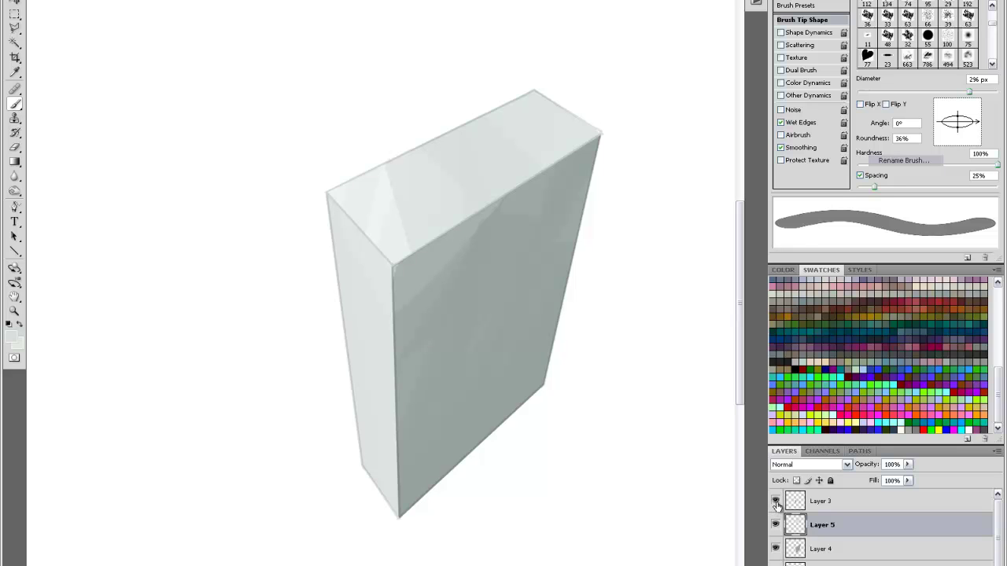
click(777, 502)
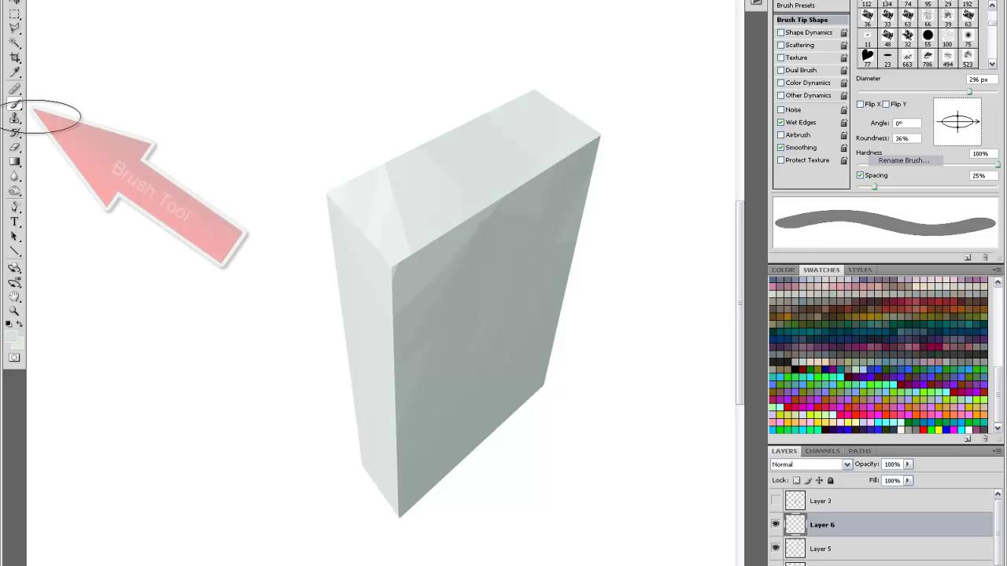
Sample a light colour from the box and lighten it to nearly white
alt+click(375, 235)
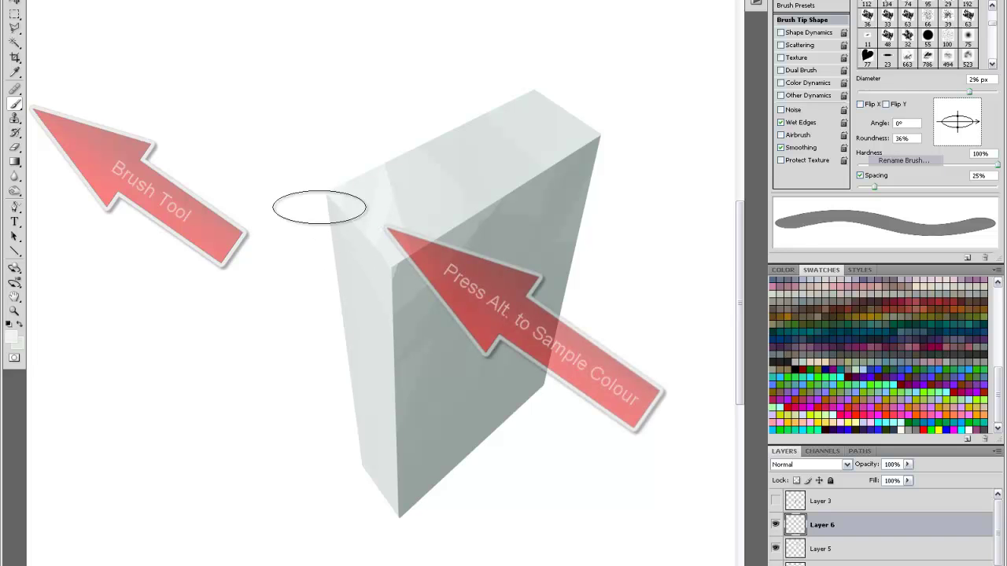
click(12, 340)
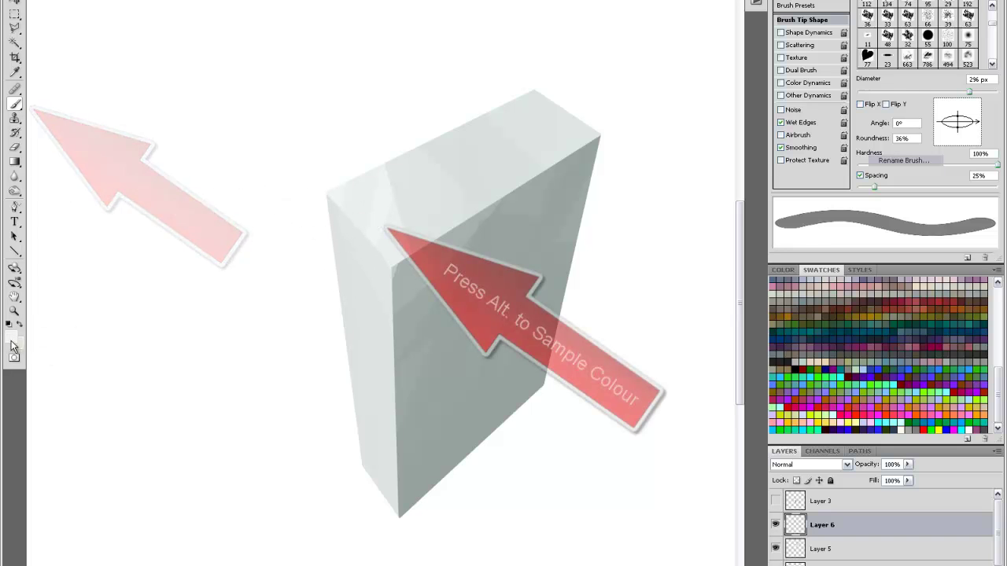
click(79, 224)
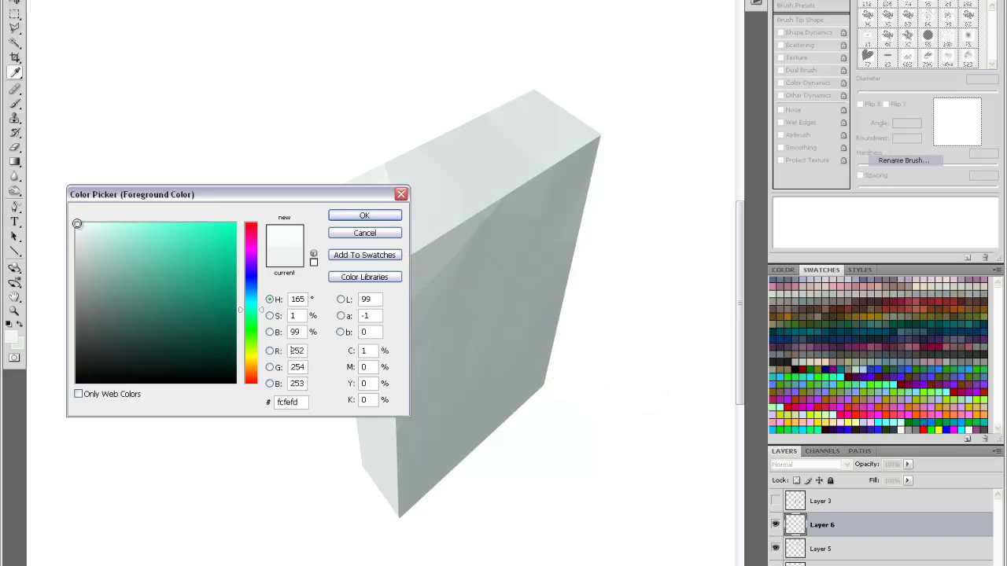
click(365, 216)
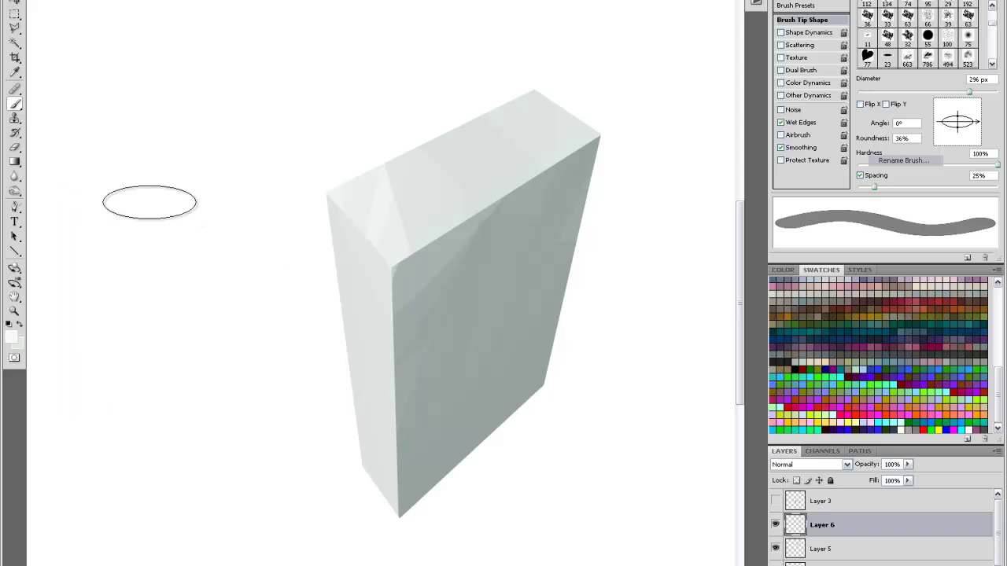
With the Pencil, draw white lines down the front edge and along the top front edge
click(14, 109)
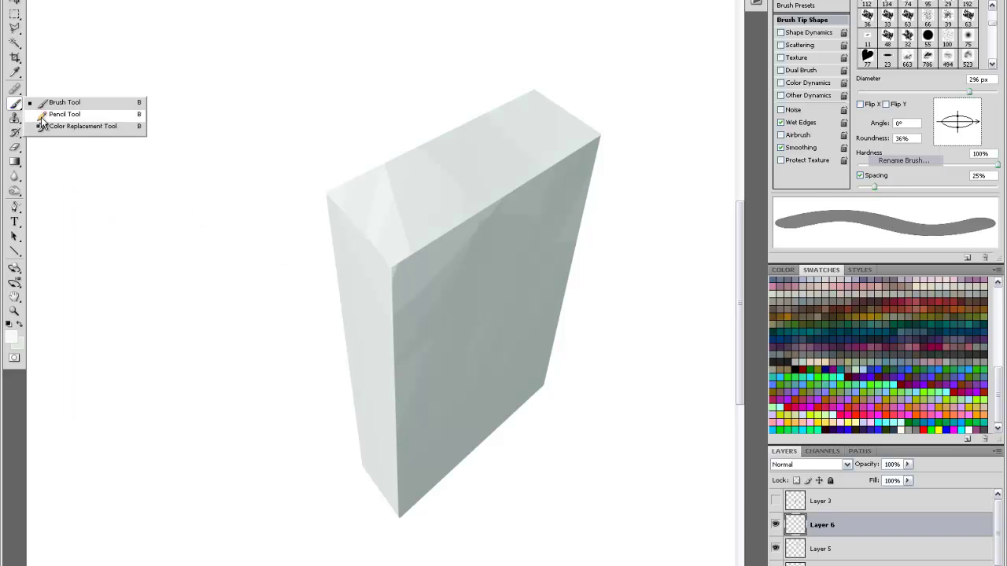
click(41, 118)
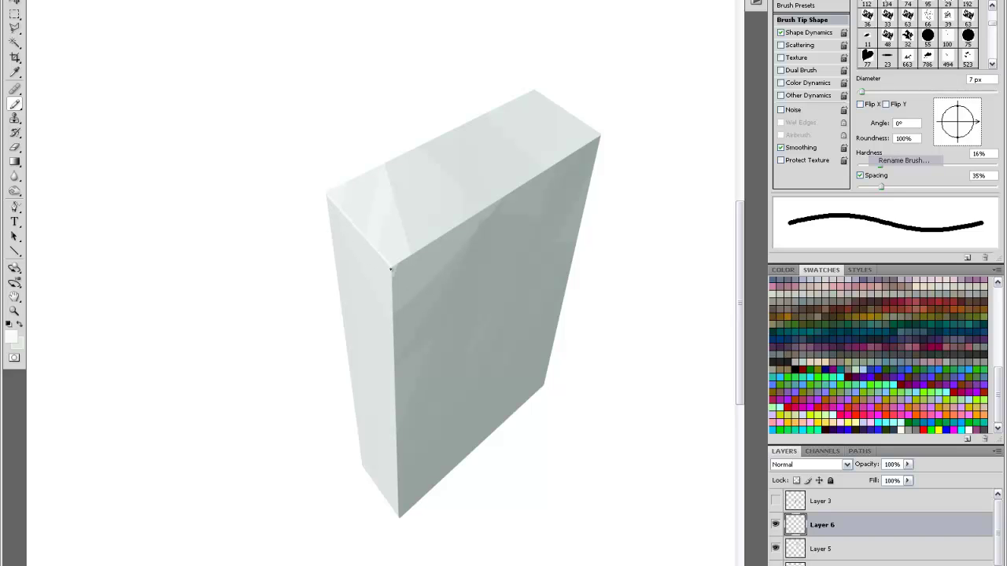
shift+click(400, 516)
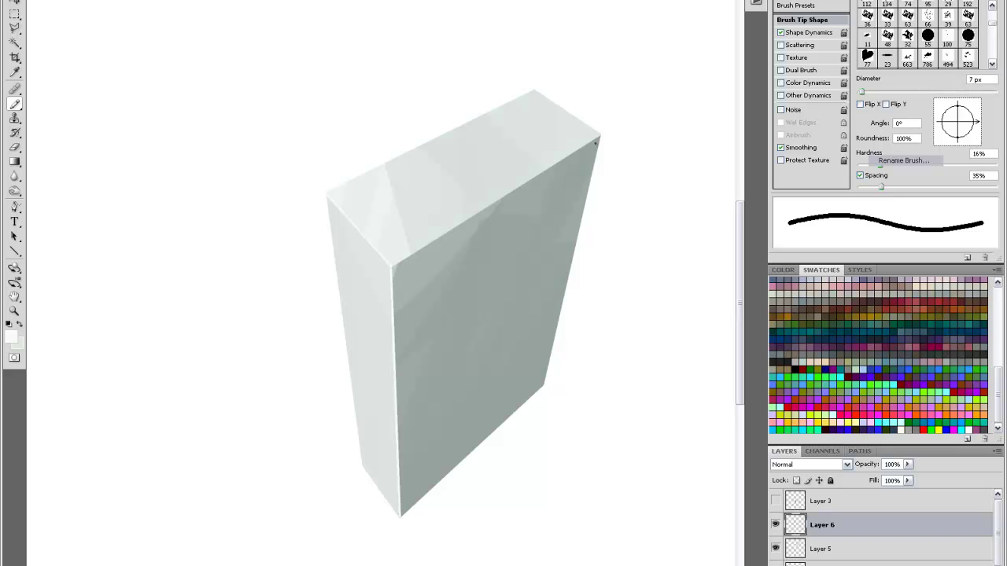
shift+click(595, 138)
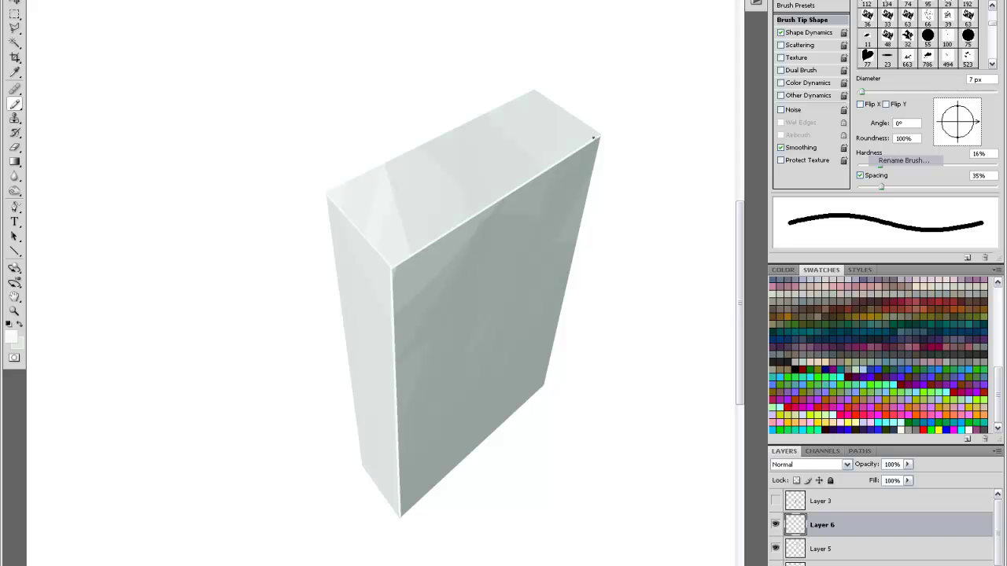
Zoom out, fit the canvas in the window, then zoom in closer on the box
key(ctrl+minus)
key(ctrl+minus)
key(ctrl+minus)
key(ctrl+0)
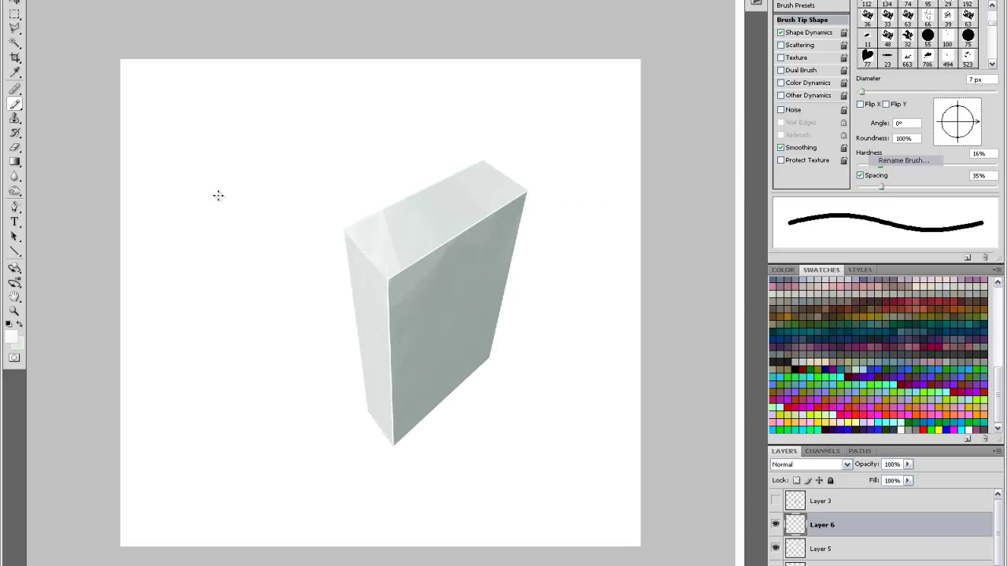
key(ctrl+plus)
key(ctrl+plus)
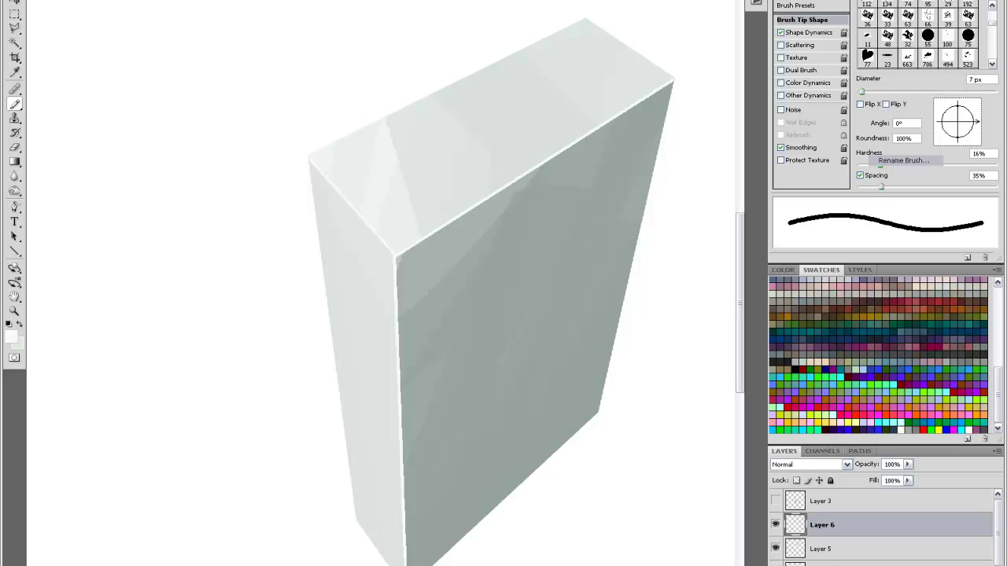
Merge Layers 6, 5 and 4, then add a new Layer 7 above Layer 2
shift+click(822, 549)
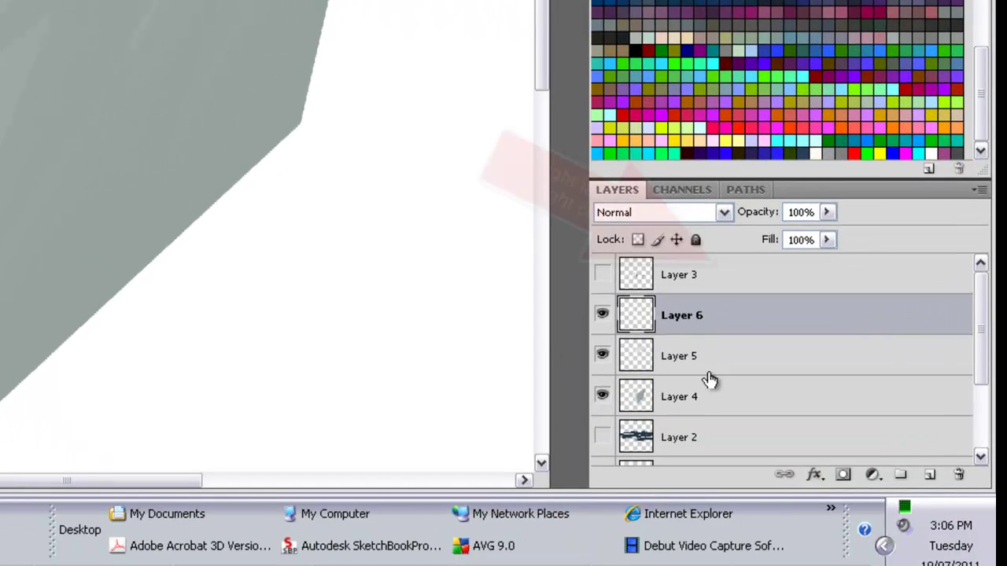
shift+click(834, 565)
right_click(710, 316)
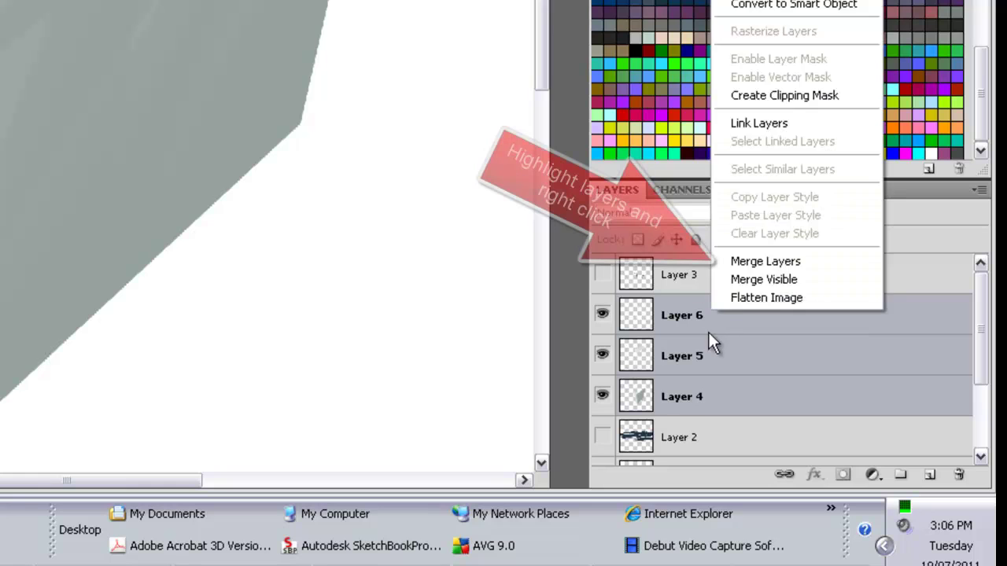
click(731, 262)
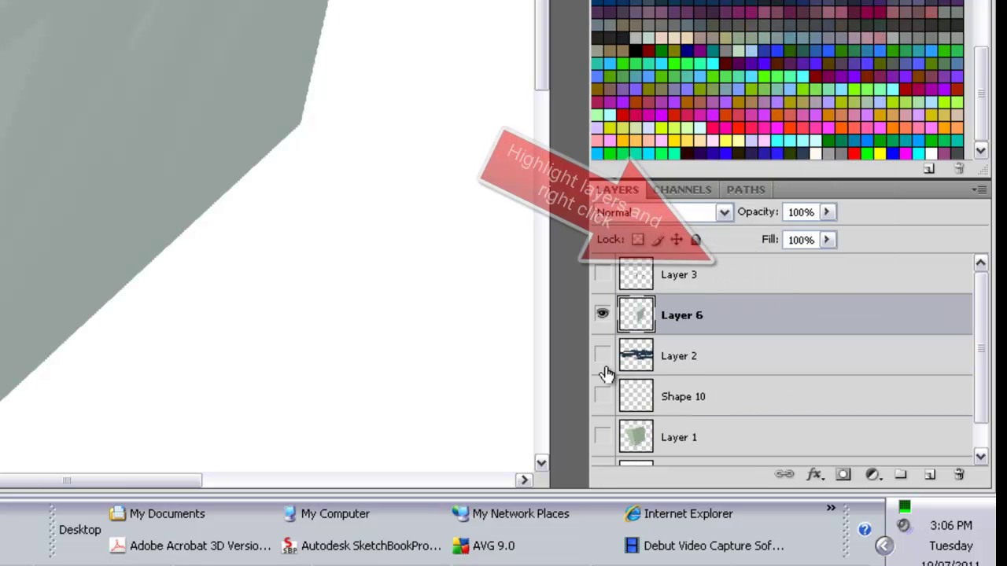
click(678, 363)
click(930, 475)
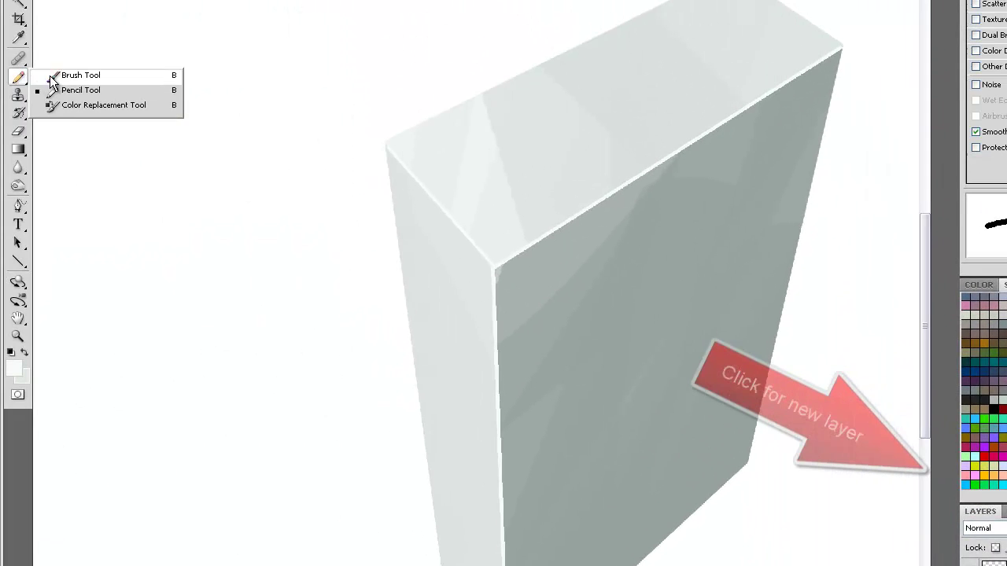
Paint a mid-grey wash behind the box's top-right edge with the Brush
click(55, 82)
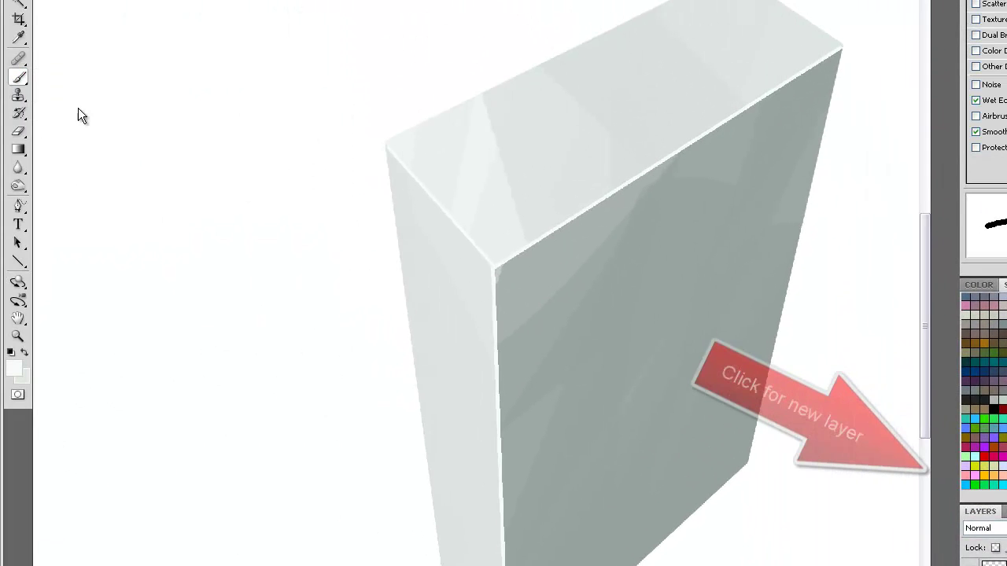
key(ctrl+minus)
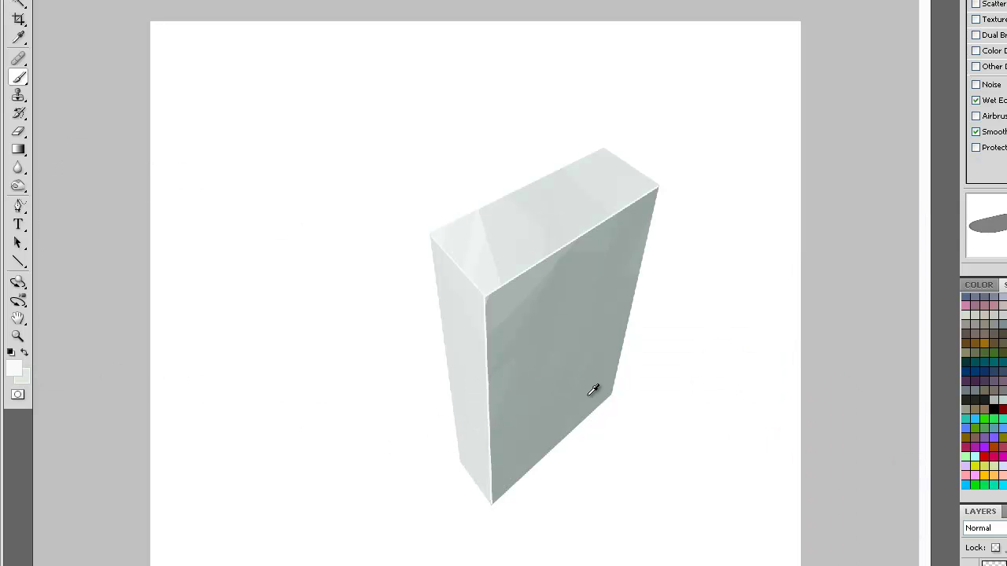
click(14, 370)
drag(122, 332, 126, 355)
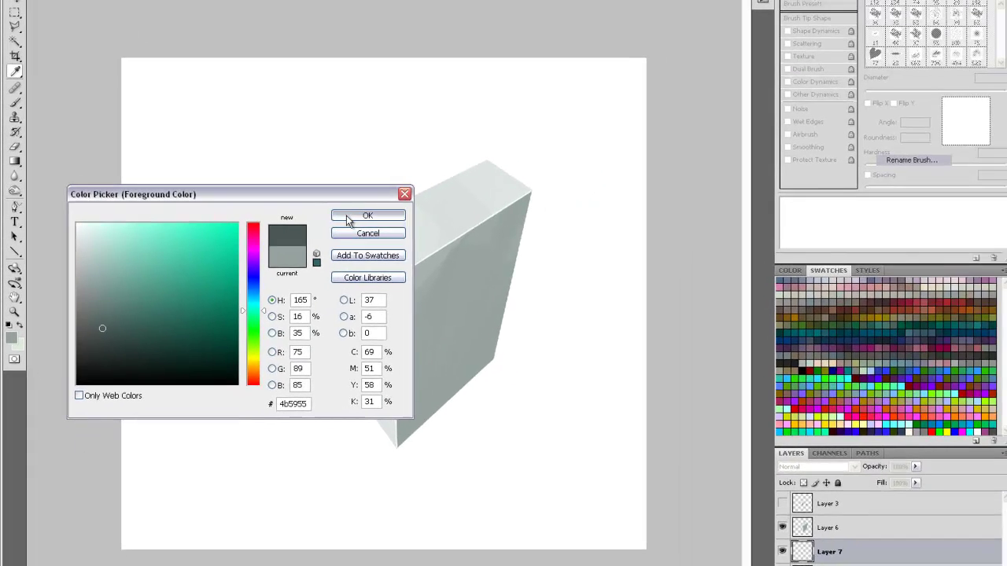
click(349, 218)
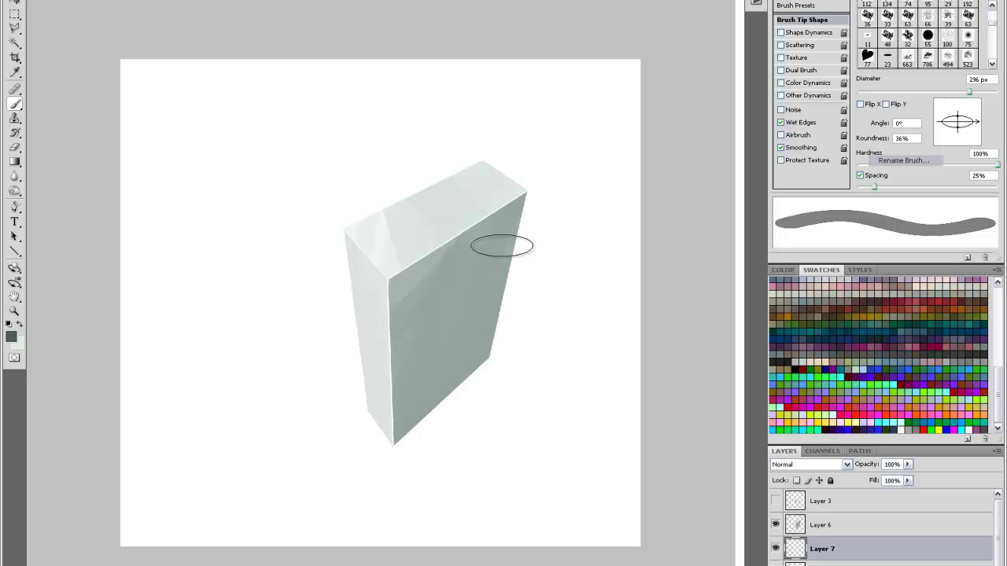
mouse_move(522, 281)
mouse_down()
mouse_move(522, 213)
mouse_move(470, 375)
mouse_move(482, 390)
mouse_move(487, 349)
mouse_move(409, 439)
mouse_up()
Darken the foreground colour to near black
click(11, 338)
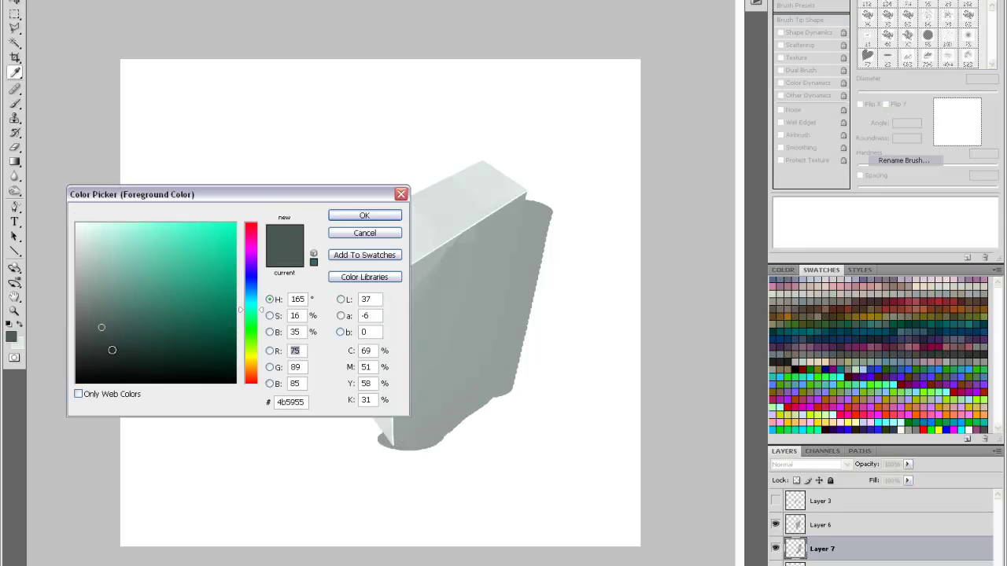
drag(111, 350, 98, 363)
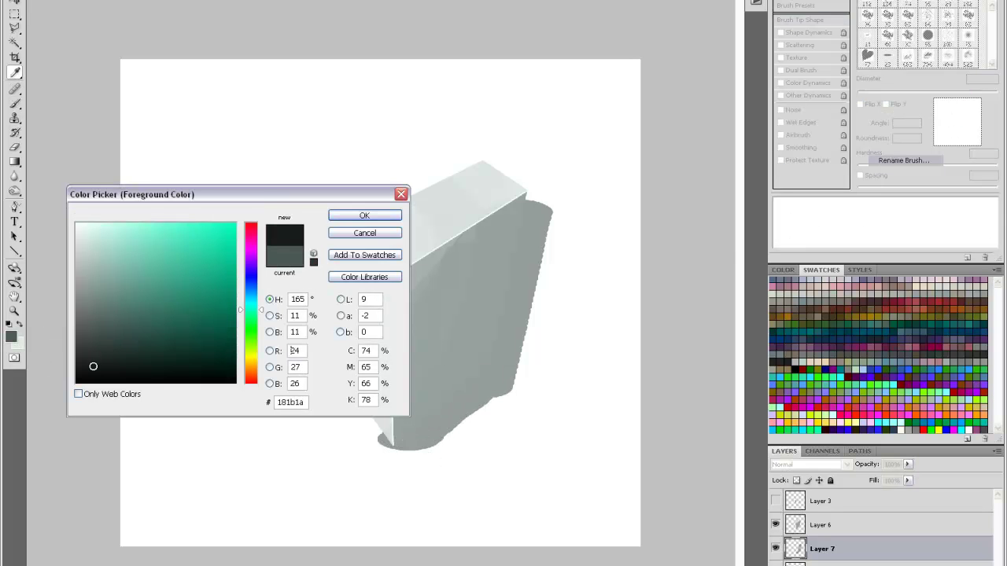
click(364, 215)
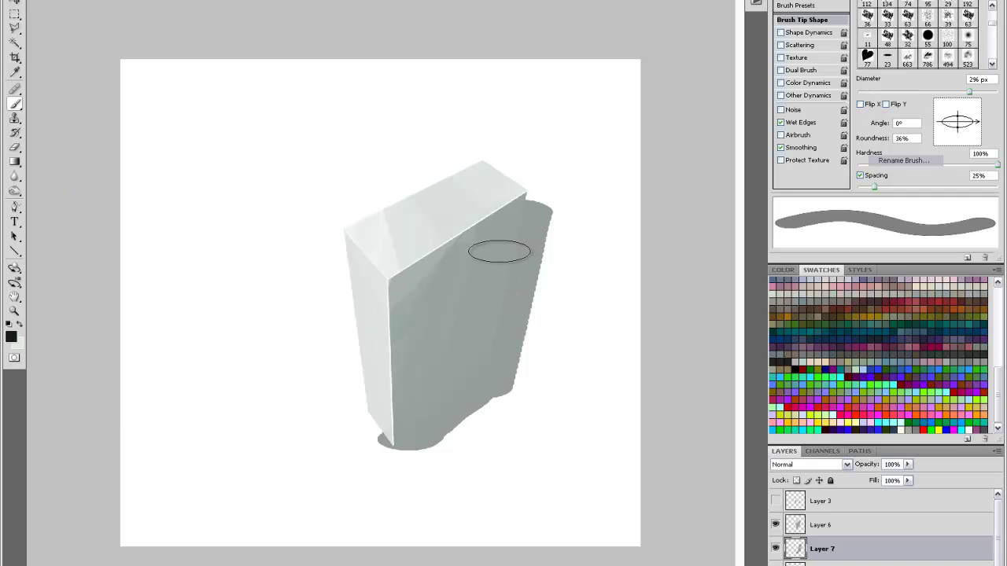
Paint near-black wet-edge washes behind the box, down its right side and along its top-left edge
mouse_move(513, 260)
mouse_down()
mouse_move(507, 333)
mouse_move(523, 212)
mouse_move(488, 400)
mouse_move(485, 353)
mouse_move(430, 375)
mouse_move(441, 397)
mouse_move(404, 457)
mouse_move(390, 413)
mouse_move(379, 435)
mouse_move(390, 452)
mouse_move(380, 425)
mouse_move(408, 437)
mouse_move(390, 427)
mouse_move(404, 457)
mouse_move(390, 464)
mouse_move(388, 446)
mouse_move(406, 456)
mouse_move(487, 387)
mouse_move(418, 439)
mouse_move(503, 339)
mouse_move(519, 220)
mouse_move(507, 277)
mouse_move(506, 293)
mouse_move(529, 202)
mouse_move(498, 183)
mouse_move(495, 173)
mouse_move(516, 194)
mouse_move(496, 167)
mouse_move(513, 185)
mouse_move(513, 173)
mouse_move(508, 191)
mouse_move(477, 162)
mouse_move(437, 209)
mouse_move(461, 174)
mouse_move(379, 228)
mouse_move(468, 174)
mouse_move(356, 218)
mouse_move(351, 233)
mouse_move(343, 224)
mouse_move(350, 299)
mouse_move(338, 221)
mouse_move(362, 437)
mouse_move(338, 283)
mouse_move(381, 390)
mouse_up()
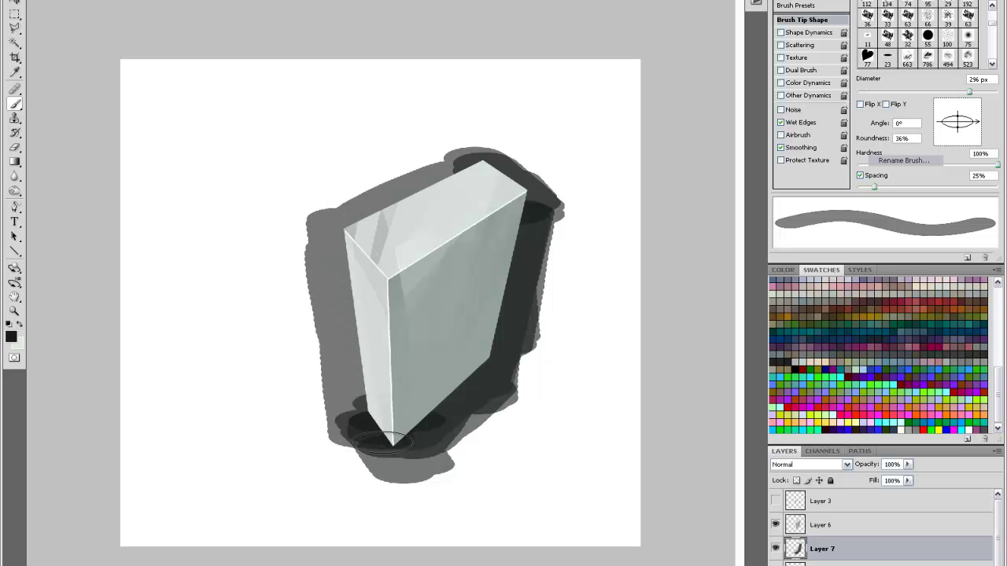
mouse_move(481, 184)
mouse_down()
mouse_move(504, 209)
mouse_move(486, 341)
mouse_up()
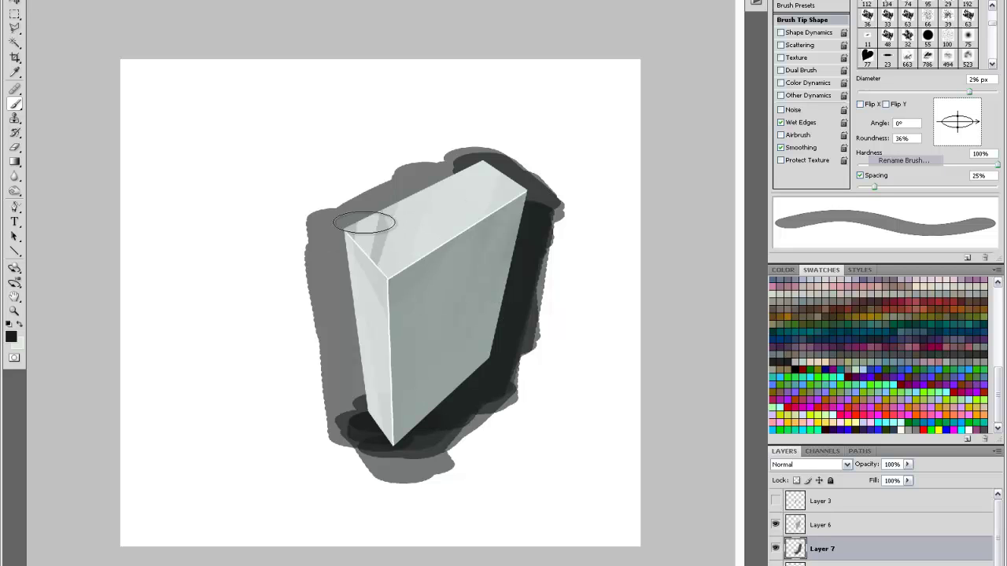
mouse_move(409, 196)
mouse_down()
mouse_move(436, 175)
mouse_move(355, 256)
mouse_move(405, 198)
mouse_move(352, 231)
mouse_move(365, 333)
mouse_move(344, 263)
mouse_move(353, 423)
mouse_move(340, 227)
mouse_move(374, 199)
mouse_move(417, 190)
mouse_move(389, 207)
mouse_move(470, 161)
mouse_move(513, 199)
mouse_move(487, 161)
mouse_move(501, 165)
mouse_move(528, 196)
mouse_move(507, 327)
mouse_move(537, 185)
mouse_move(501, 359)
mouse_move(532, 191)
mouse_move(476, 396)
mouse_move(382, 455)
mouse_move(357, 411)
mouse_move(359, 432)
mouse_move(366, 403)
mouse_move(362, 327)
mouse_up()
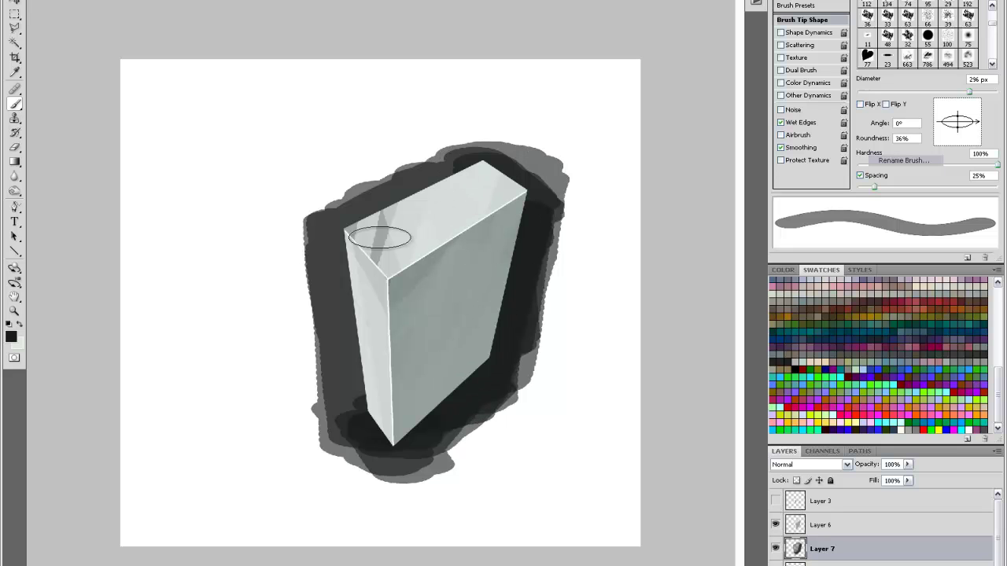
key(ctrl+minus)
key(ctrl+minus)
key(ctrl+minus)
key(ctrl+plus)
key(ctrl+plus)
key(ctrl+plus)
key(ctrl+plus)
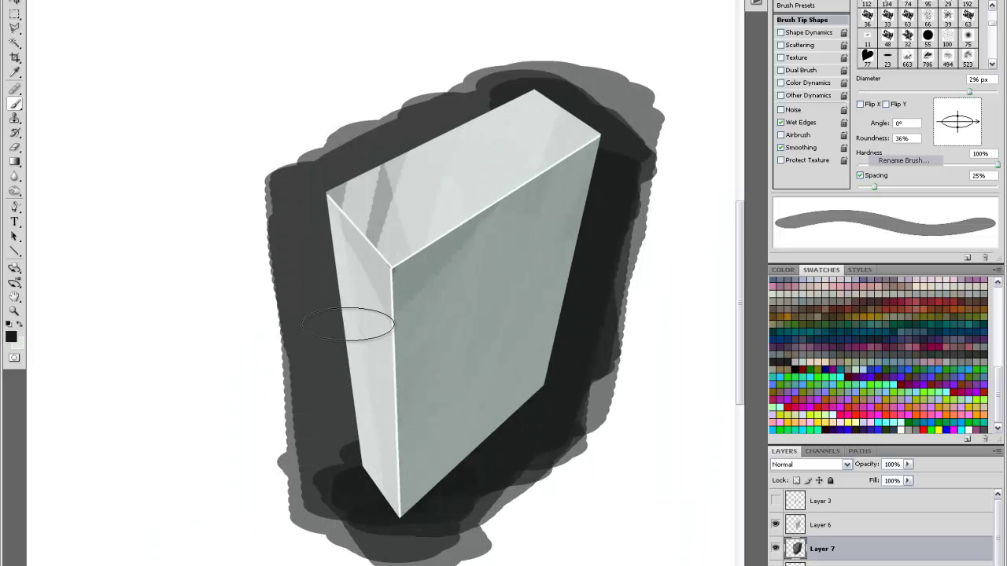